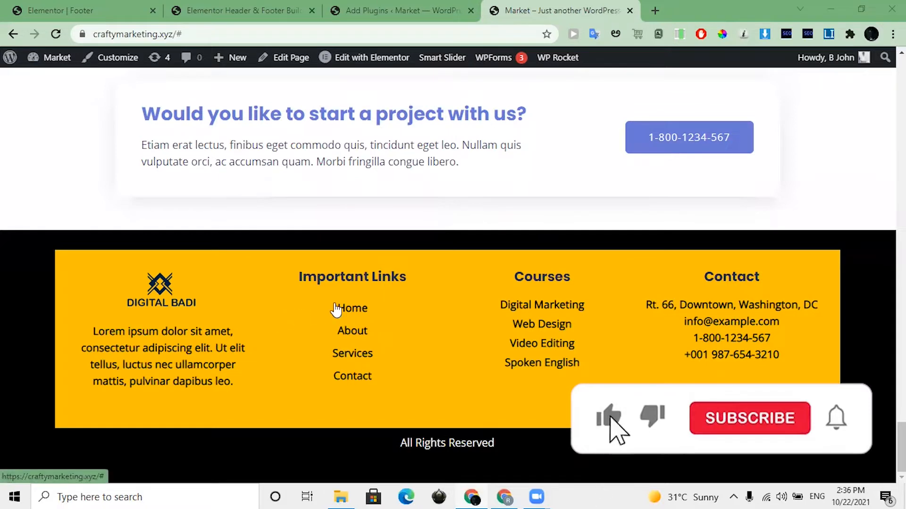
# Check the Elementor Header & Footer Builder plugin's installation status in the plugin search results for "elementor header and footer"
pyautogui.click(396, 4)
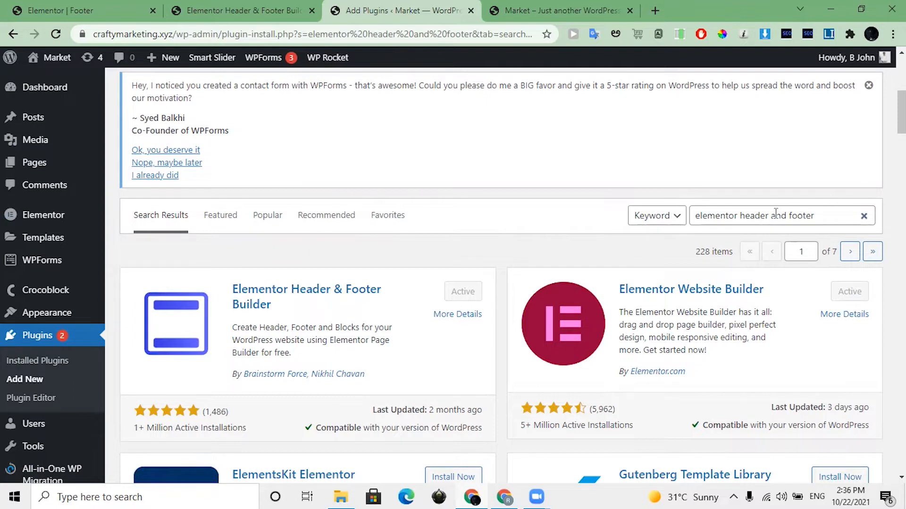
pyautogui.tripleClick(724, 217)
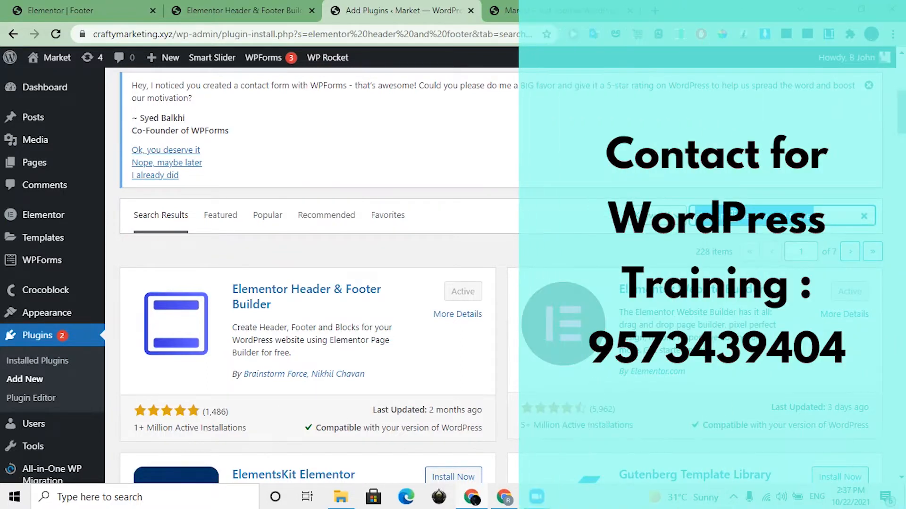
pyautogui.scroll(-2, 458, 254)
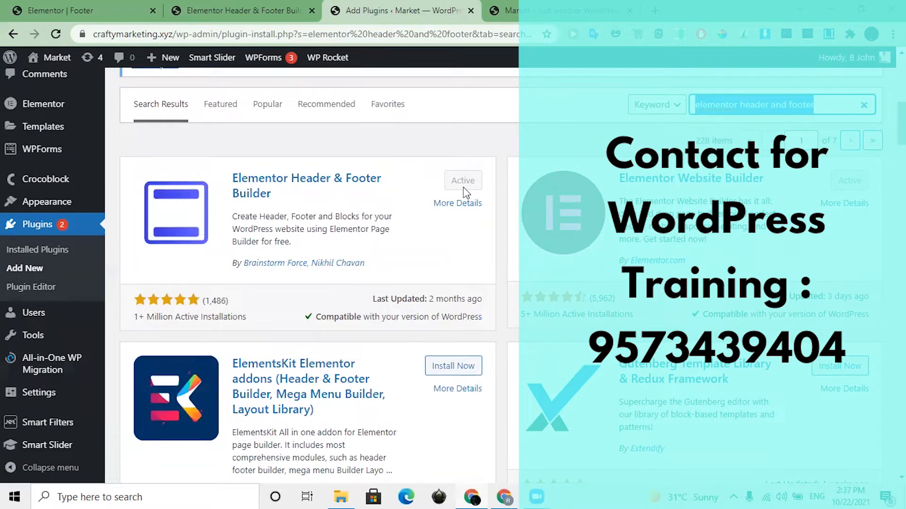
pyautogui.click(437, 176)
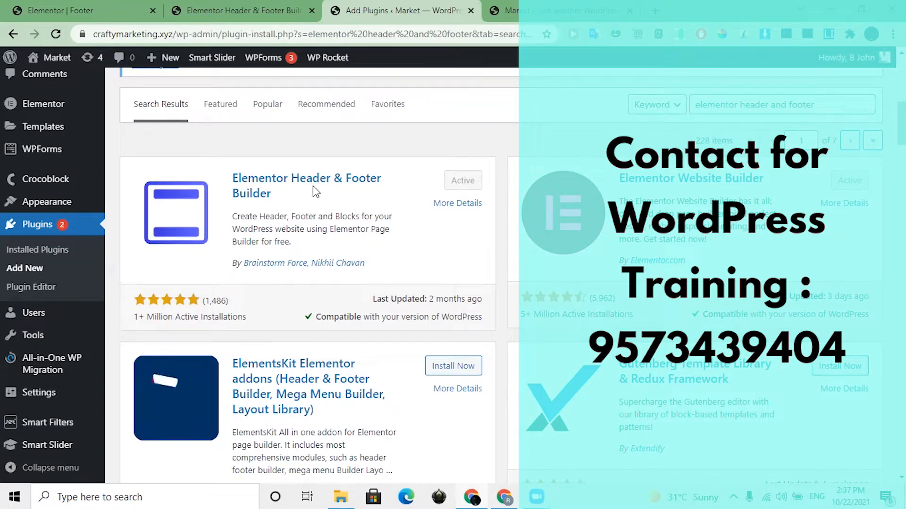
# Open the Elementor Header & Footer Builder template list and start a new template
pyautogui.moveTo(83, 209)
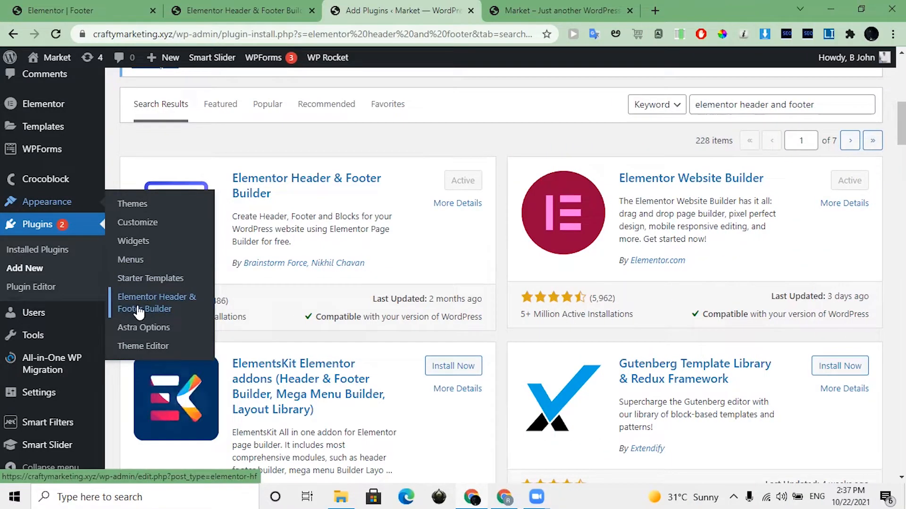
pyautogui.click(149, 307)
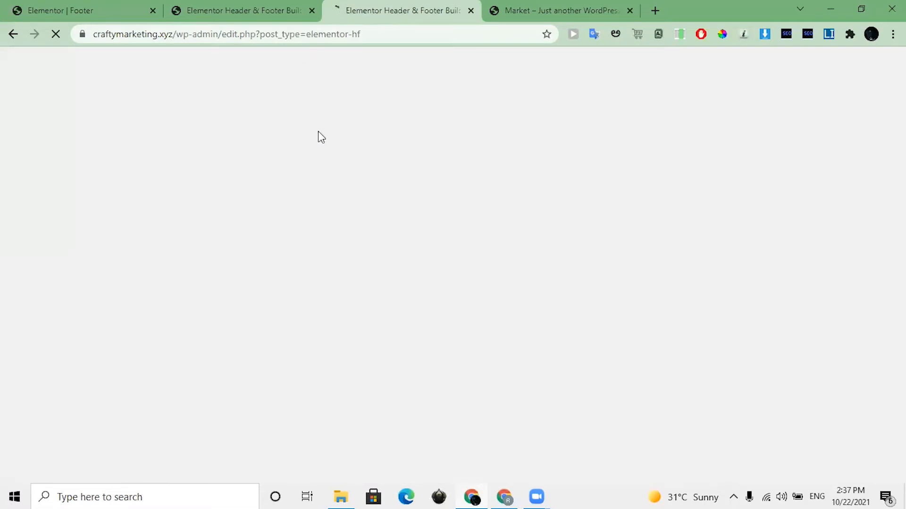
pyautogui.scroll(-5, 330, 198)
pyautogui.scroll(10, 301, 186)
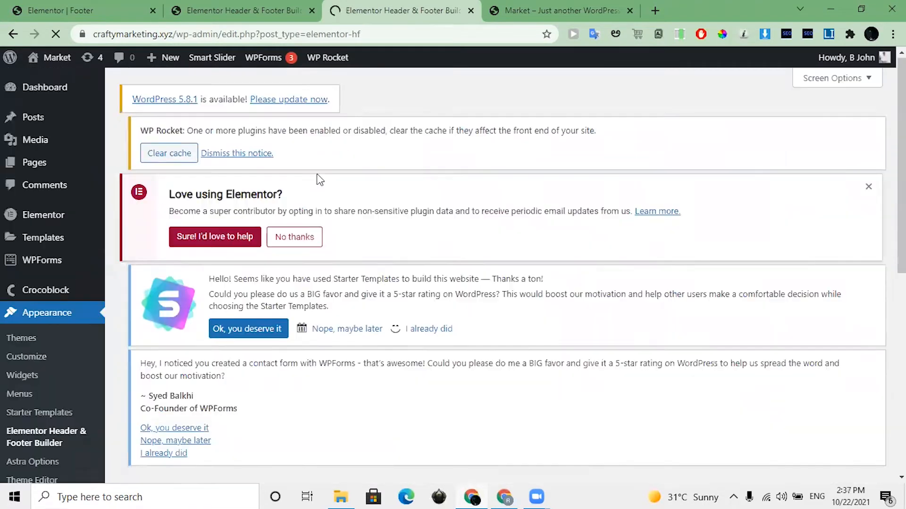
pyautogui.click(388, 149)
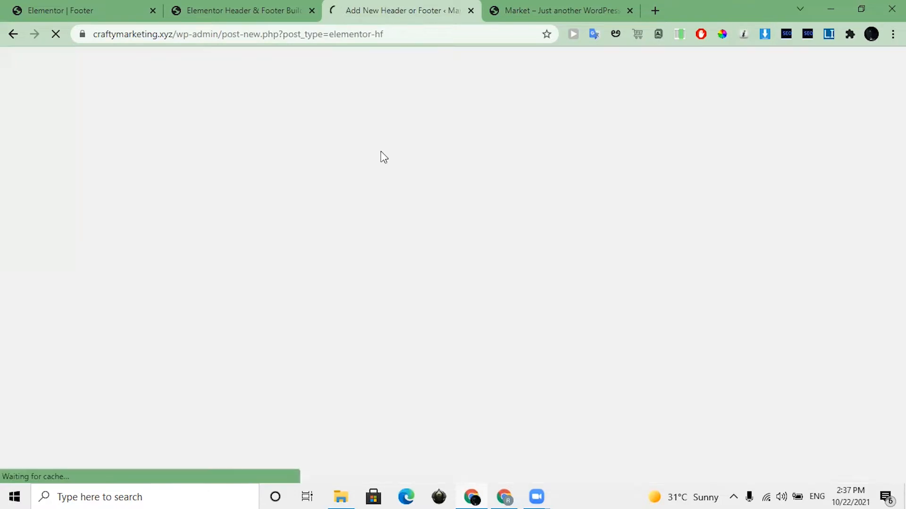
# Title the new template "Footer 2" and set its template type to Footer
pyautogui.scroll(-2, 383, 156)
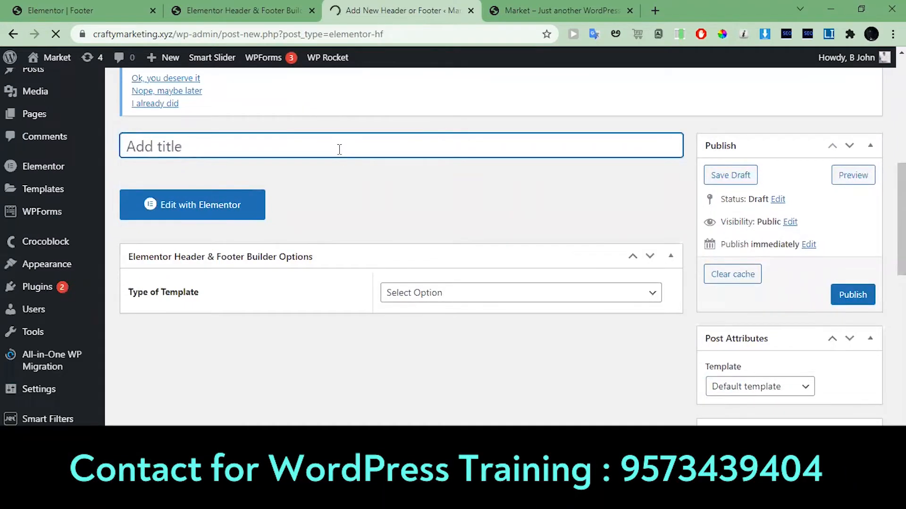
pyautogui.write('Footer 2')
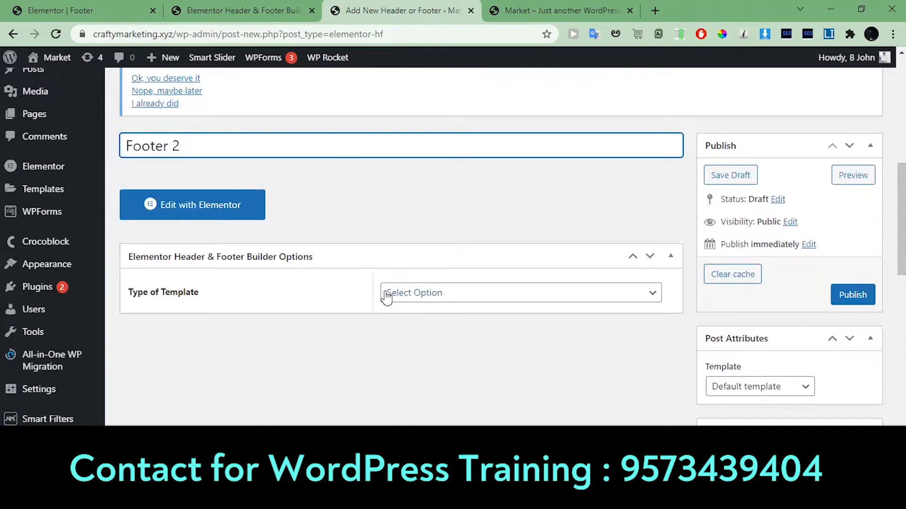
pyautogui.tripleClick(203, 146)
pyautogui.click(233, 150)
pyautogui.click(471, 299)
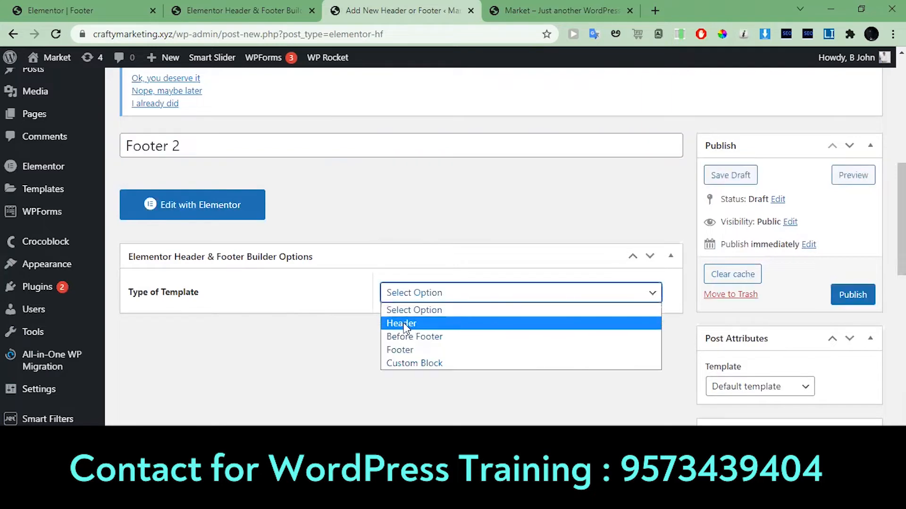
pyautogui.click(422, 351)
# Set the footer template to display on the Entire Website and publish it
pyautogui.scroll(-2, 419, 339)
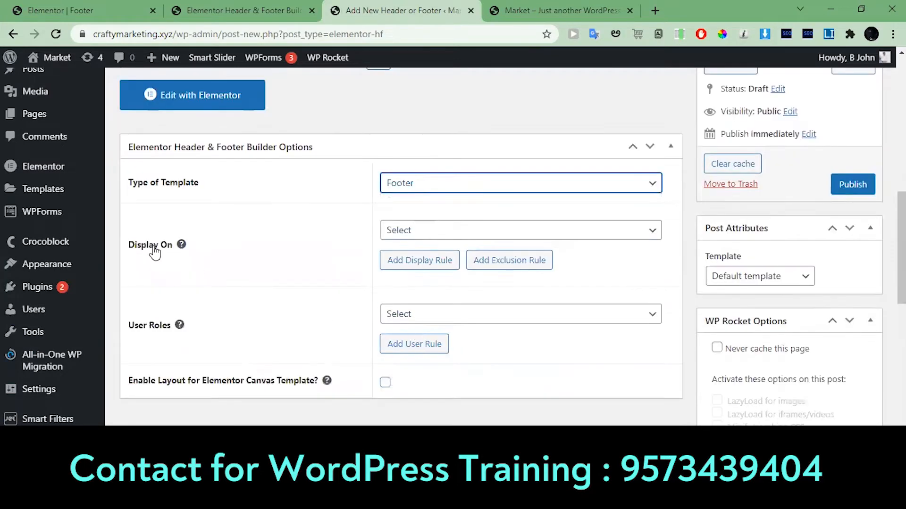
pyautogui.click(410, 233)
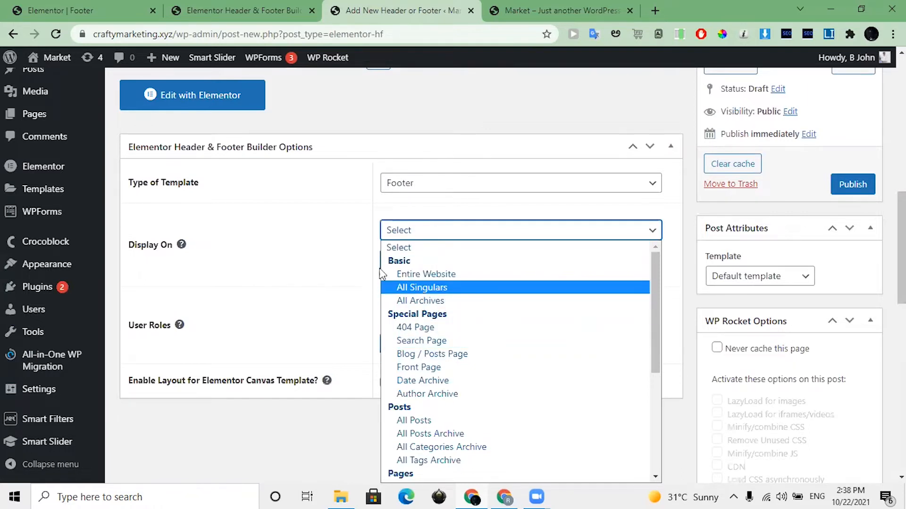
pyautogui.click(437, 276)
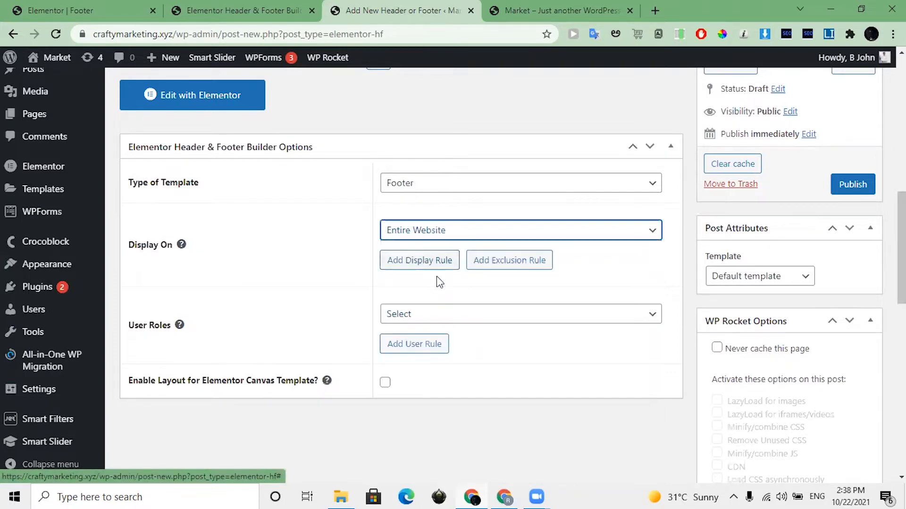
pyautogui.scroll(2, 463, 226)
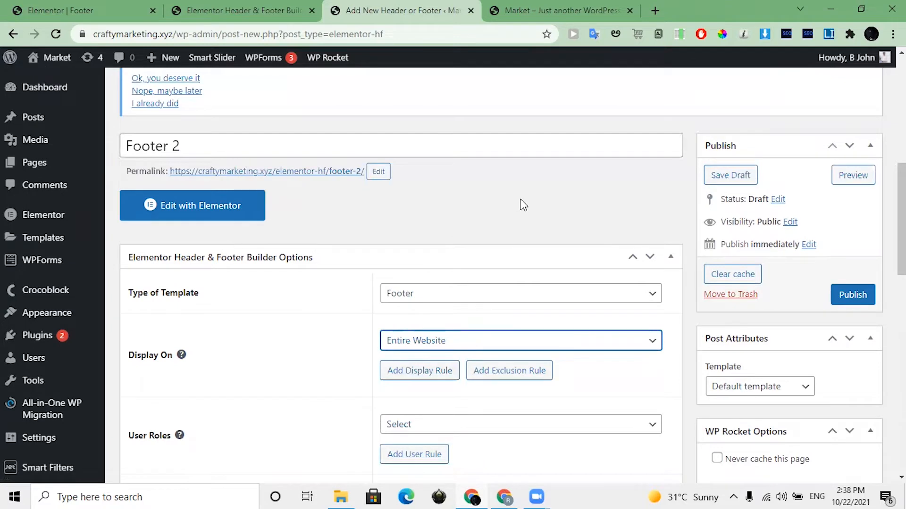
pyautogui.click(850, 295)
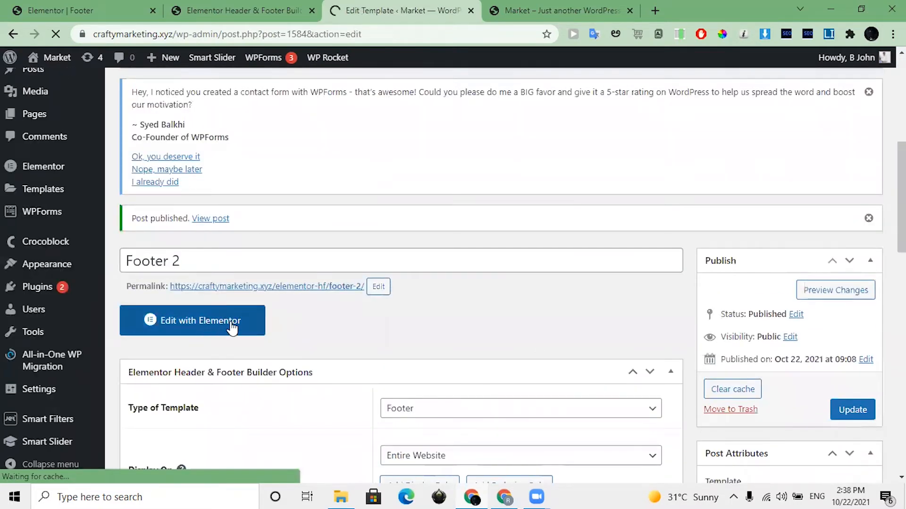
# Open the Footer 2 template in the Elementor editor and add a section with four equal columns
pyautogui.click(187, 319)
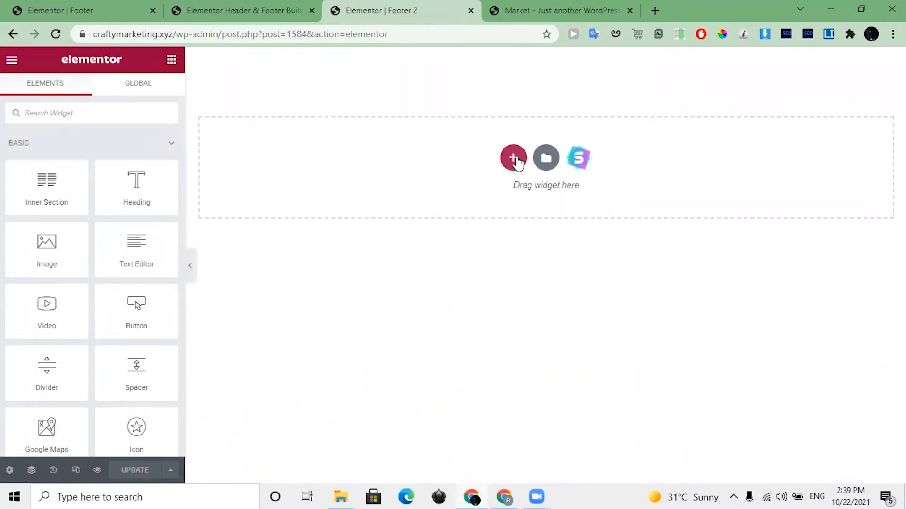
pyautogui.click(531, 12)
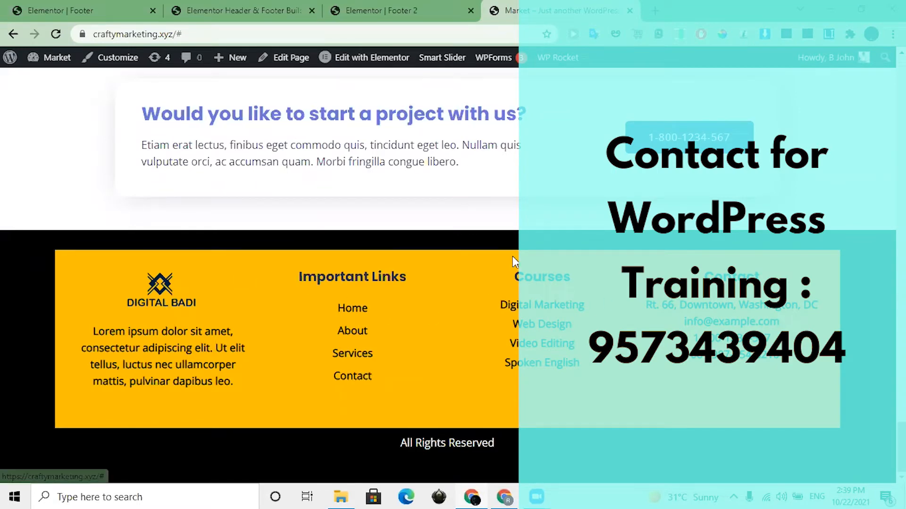
pyautogui.click(378, 7)
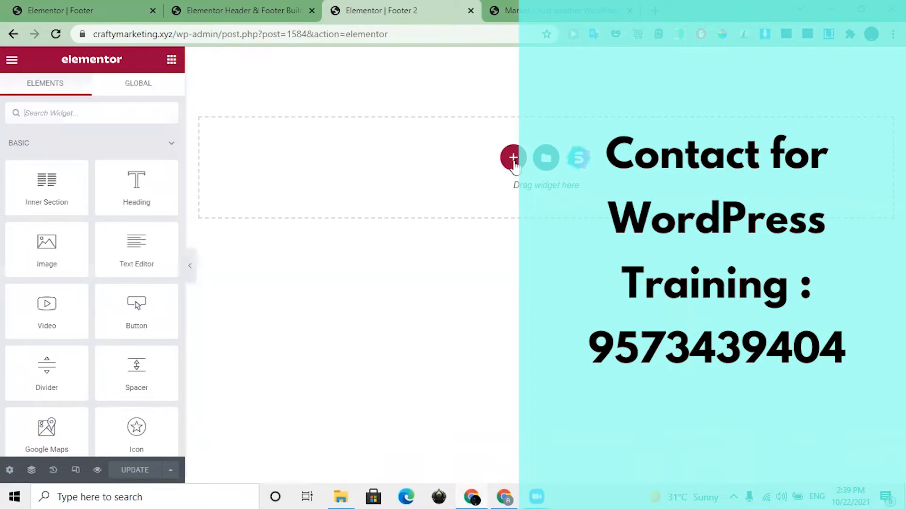
pyautogui.click(513, 158)
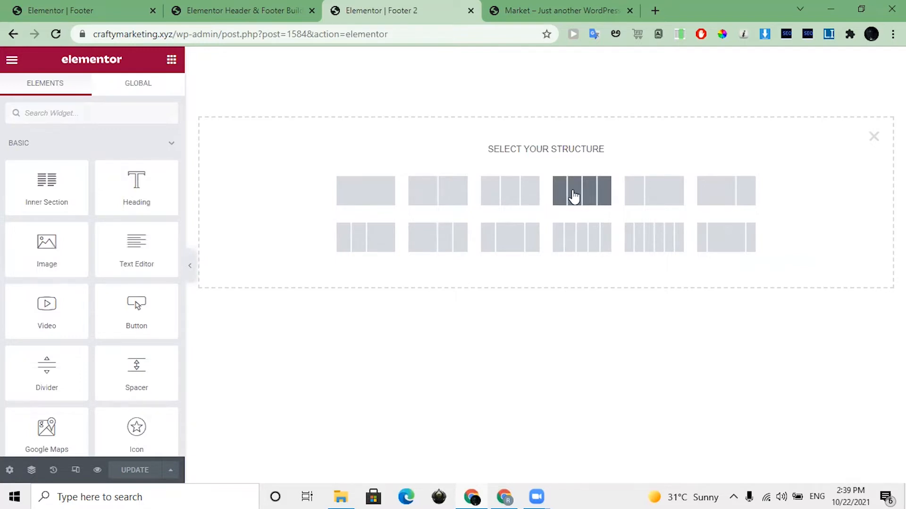
pyautogui.click(574, 197)
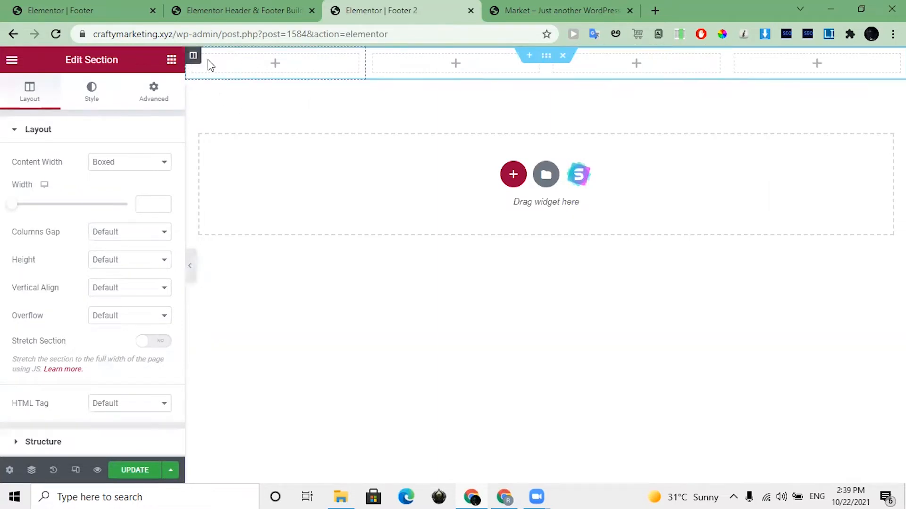
# Add an Image widget to the first column and insert digitalbadi-site-logo.png from the media library
pyautogui.click(277, 70)
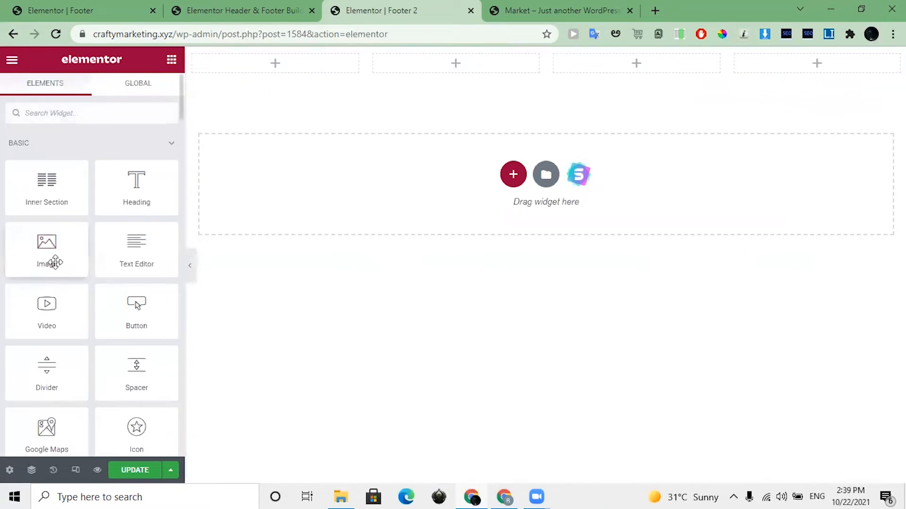
pyautogui.moveTo(52, 259); pyautogui.dragTo(261, 71)
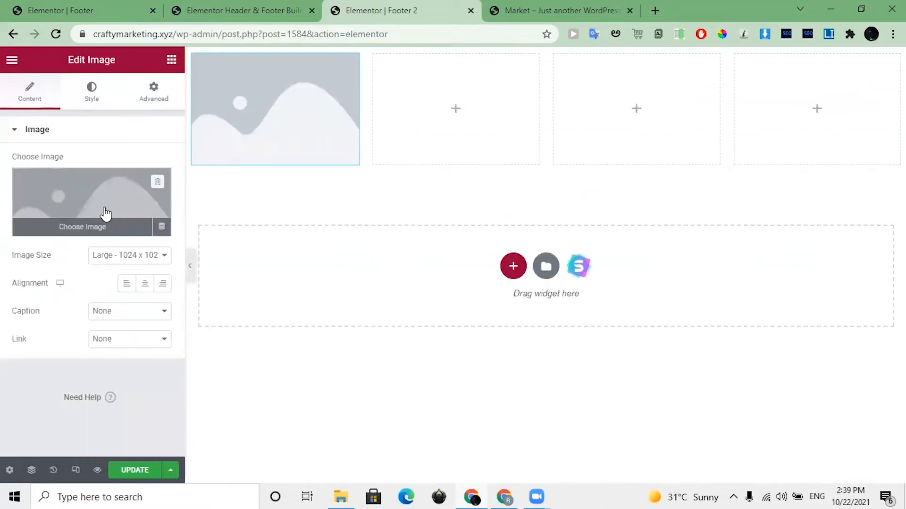
pyautogui.click(106, 214)
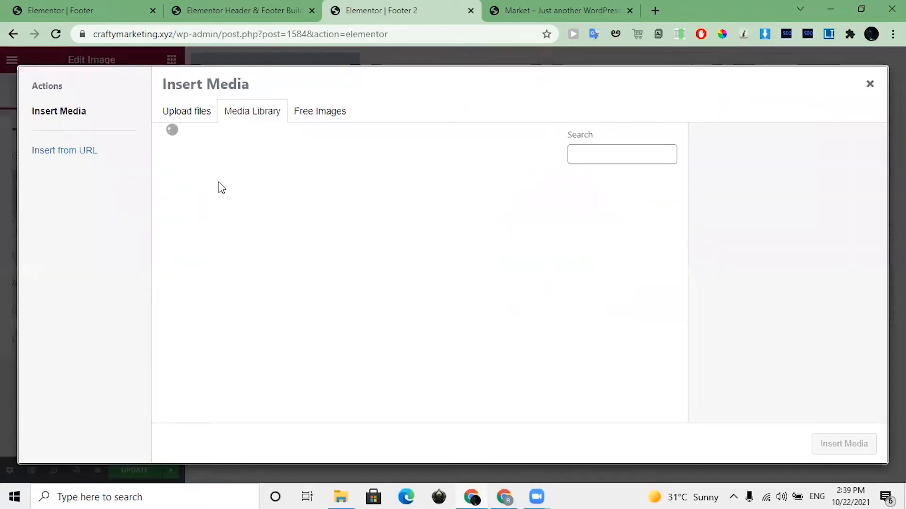
pyautogui.click(220, 194)
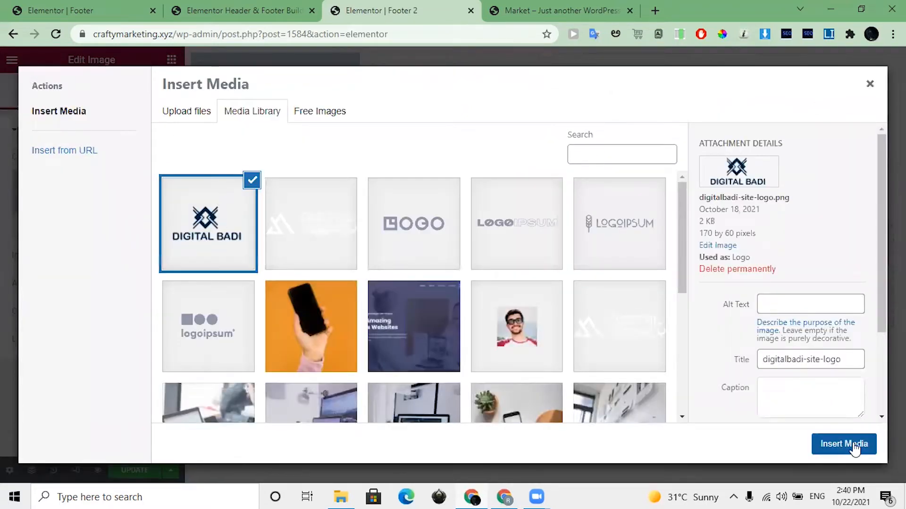
pyautogui.click(839, 442)
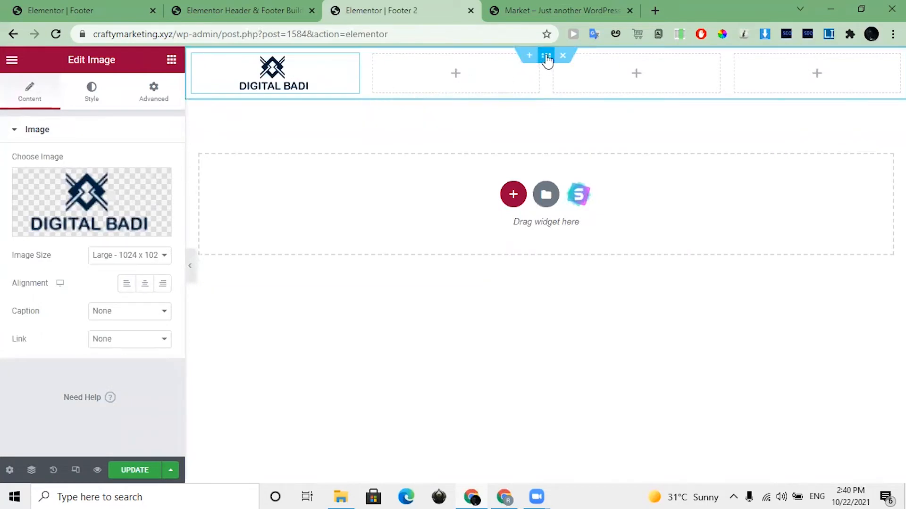
# Add a Text Editor widget below the logo in the first column
pyautogui.click(171, 60)
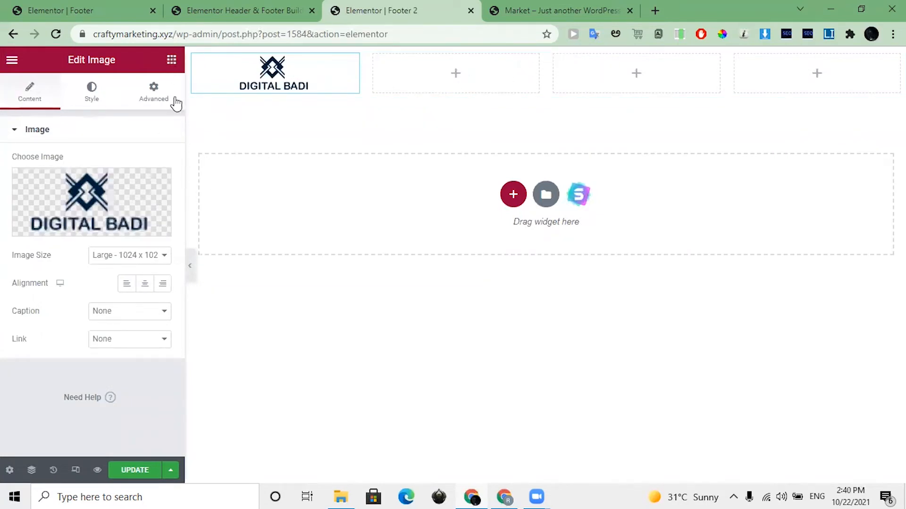
pyautogui.moveTo(141, 256); pyautogui.dragTo(265, 94)
pyautogui.moveTo(265, 90); pyautogui.dragTo(267, 93)
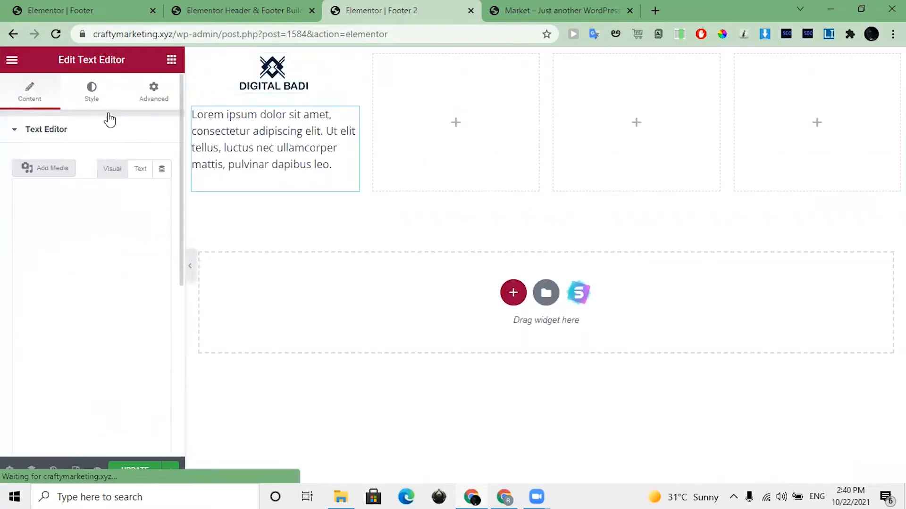
# Center-align the logo image and the paragraph text in the first column
pyautogui.click(267, 80)
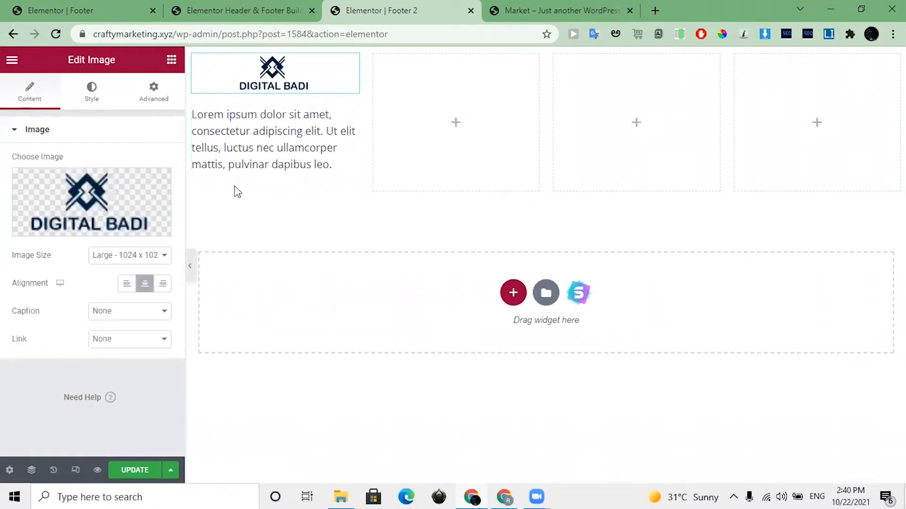
pyautogui.click(242, 168)
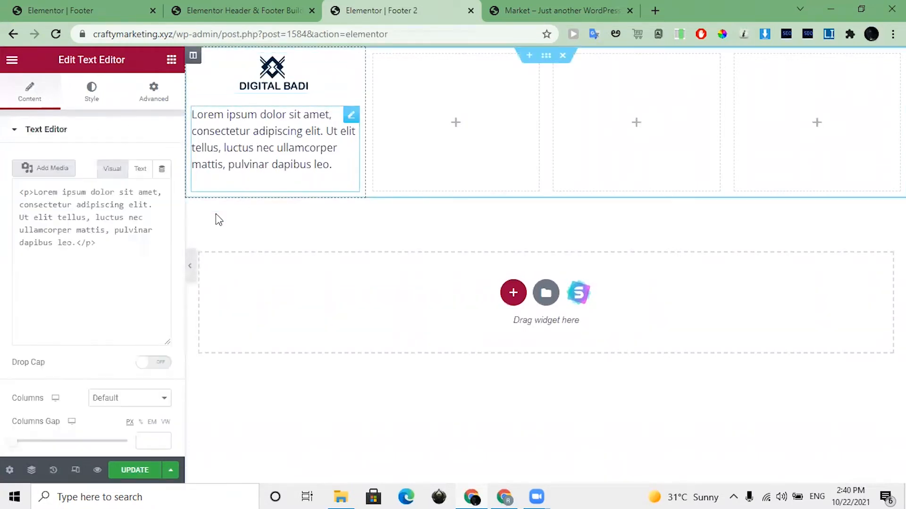
pyautogui.click(93, 94)
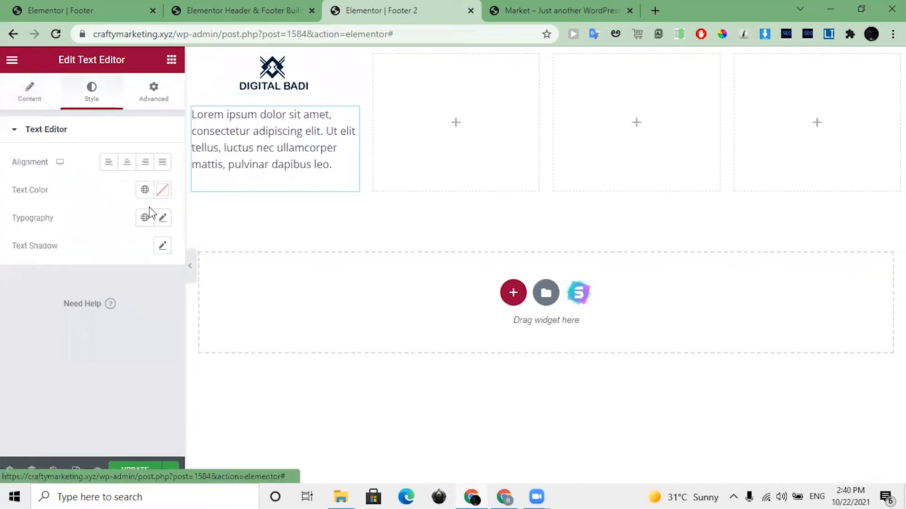
pyautogui.click(128, 163)
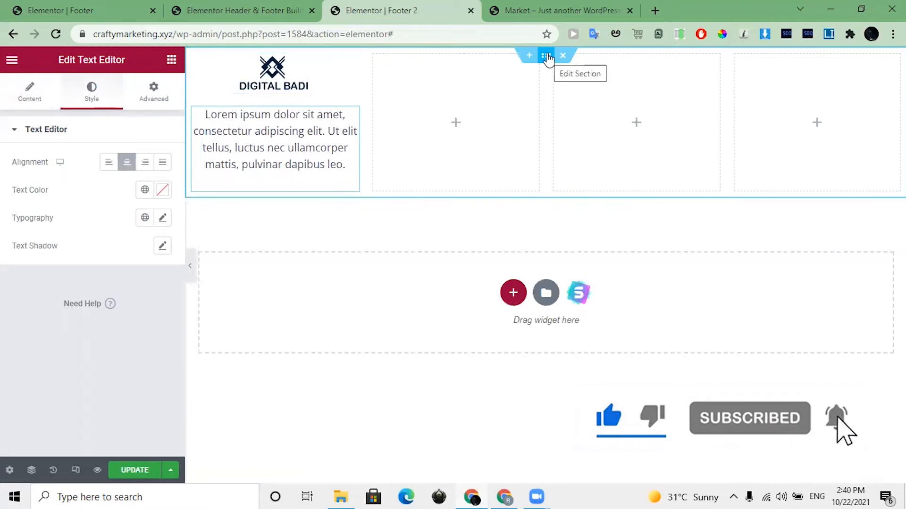
# Set the four-column section's background to the yellow global color Saved Color #4
pyautogui.click(546, 56)
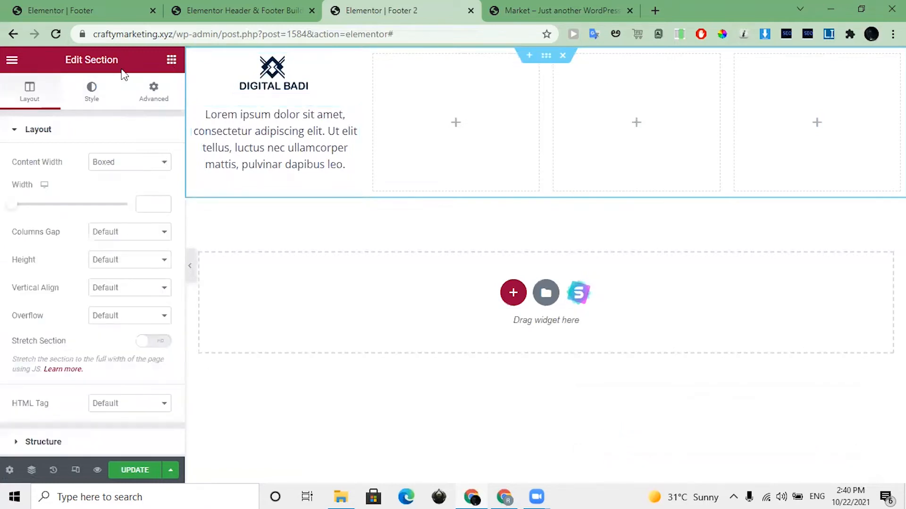
pyautogui.click(111, 96)
pyautogui.click(109, 191)
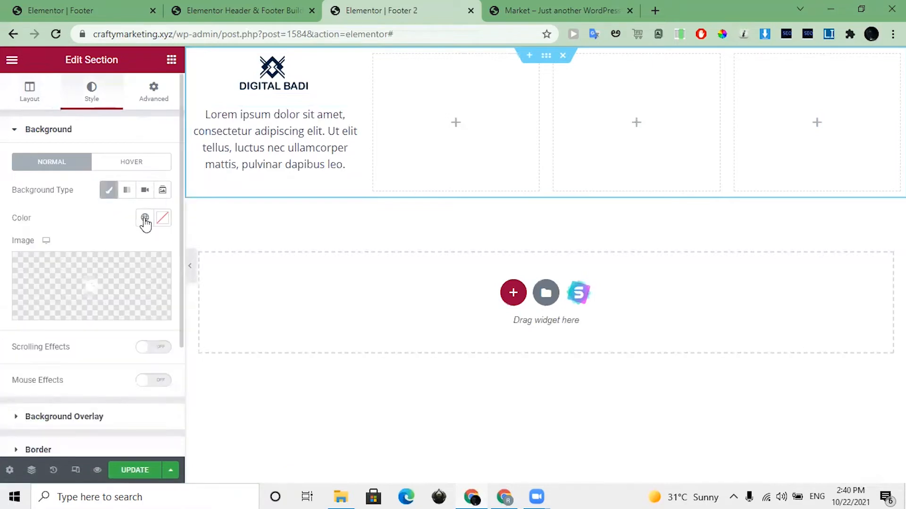
pyautogui.click(145, 218)
pyautogui.scroll(-5, 137, 297)
pyautogui.scroll(3, 108, 320)
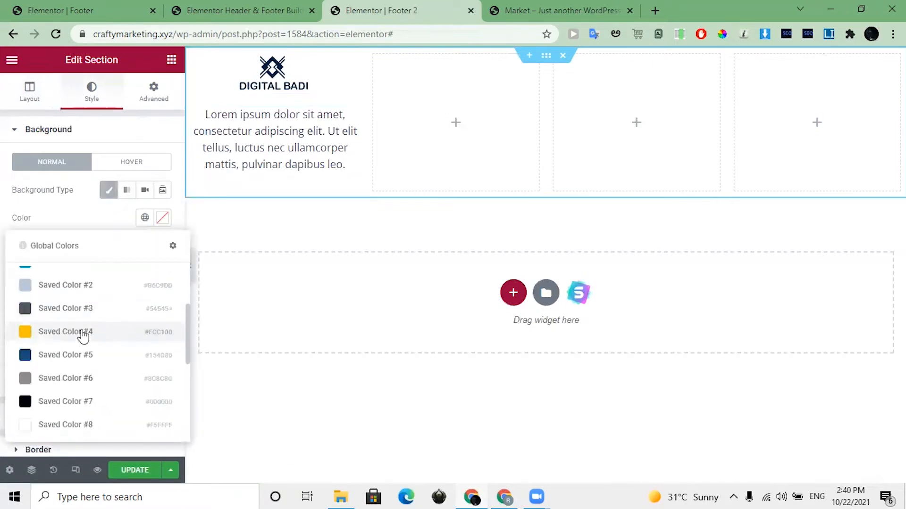
pyautogui.click(82, 333)
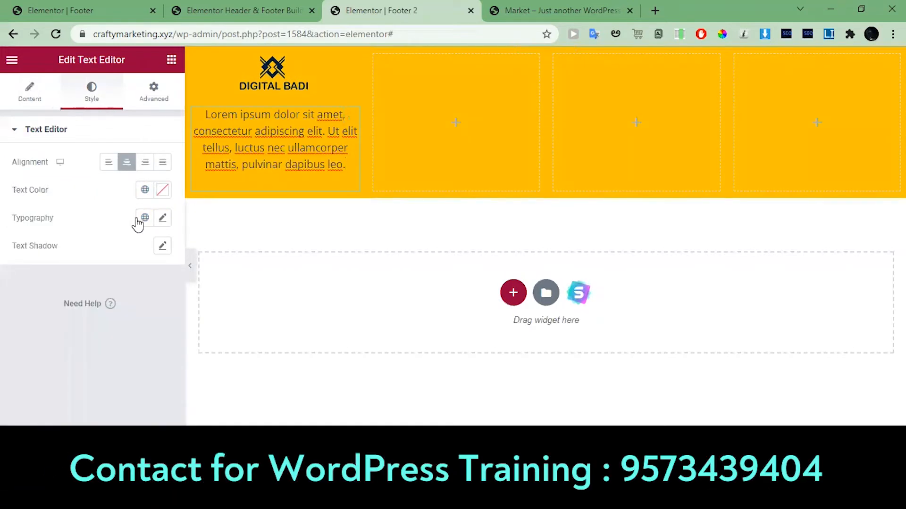
# Set the first column's paragraph typography to Montserrat, size 15 px, weight 600
pyautogui.click(163, 219)
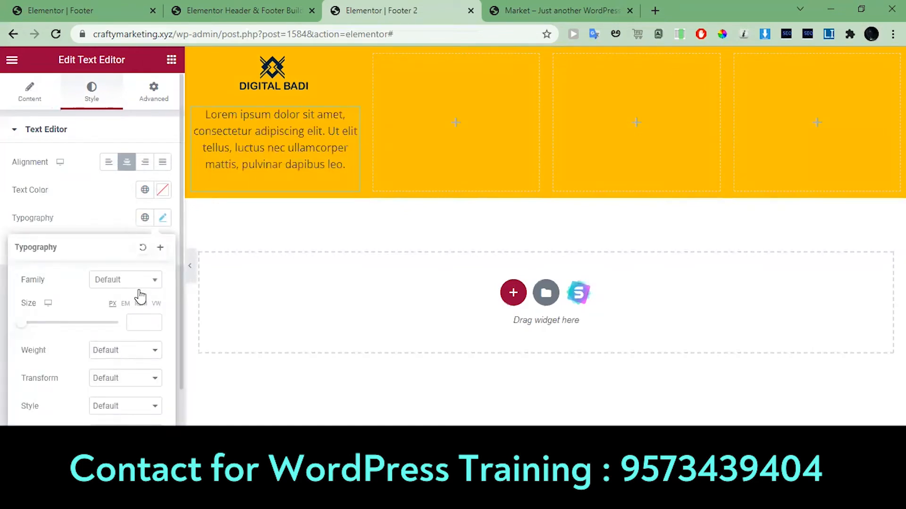
pyautogui.click(130, 280)
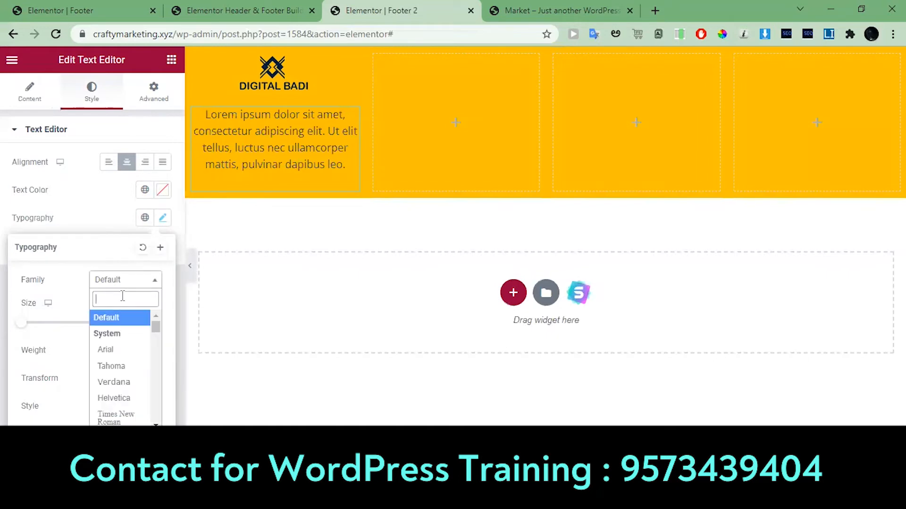
pyautogui.write('mont')
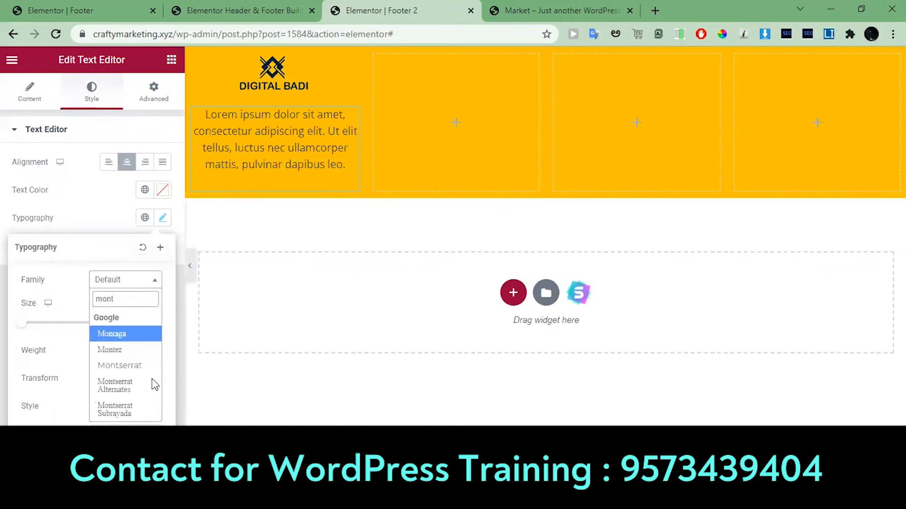
pyautogui.click(126, 366)
pyautogui.click(136, 322)
pyautogui.write('15')
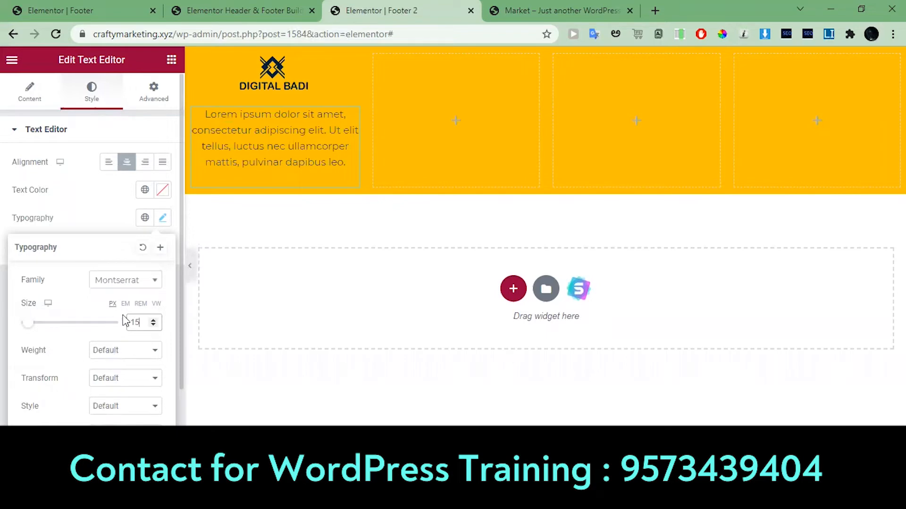
pyautogui.click(111, 363)
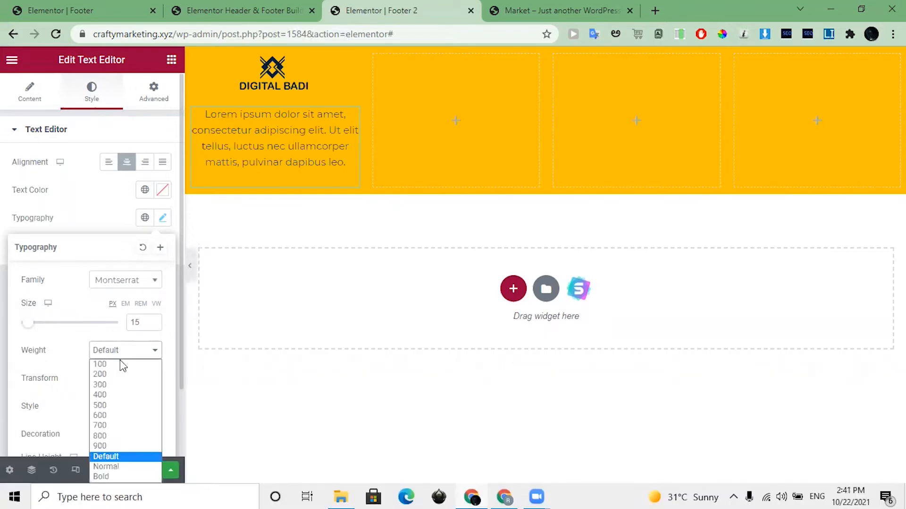
pyautogui.click(136, 415)
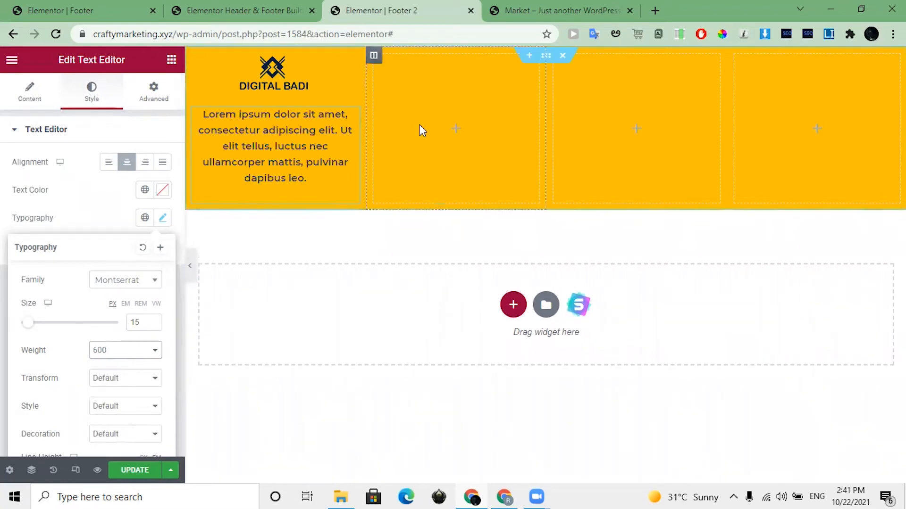
# Set the first column's paragraph text color to the black global color Saved Color #7
pyautogui.click(144, 191)
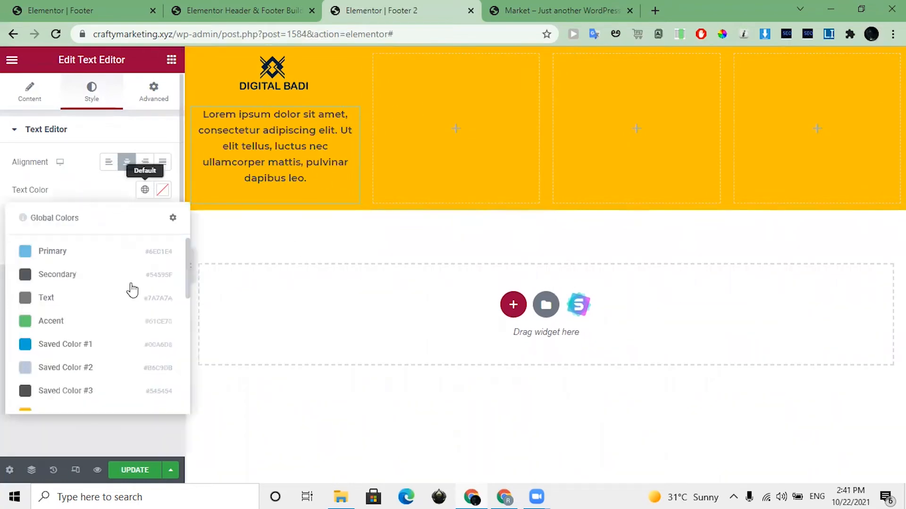
pyautogui.scroll(-5, 71, 321)
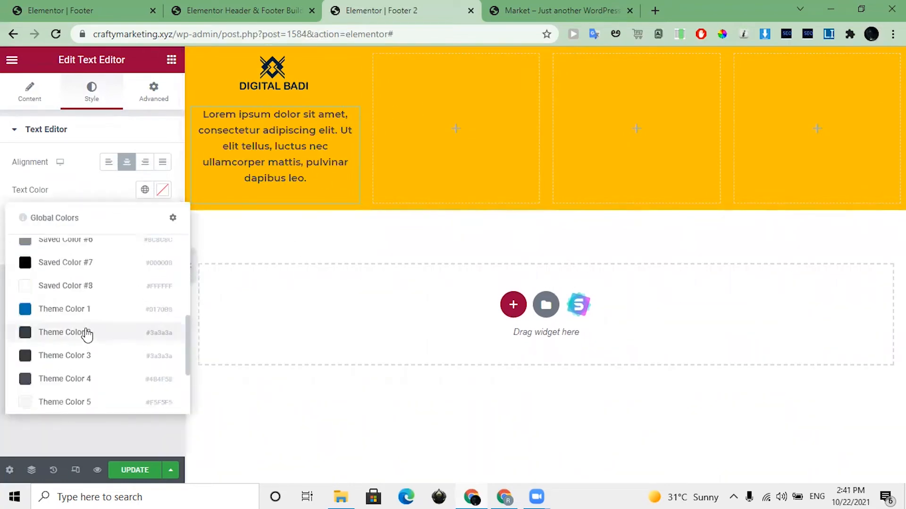
pyautogui.click(83, 263)
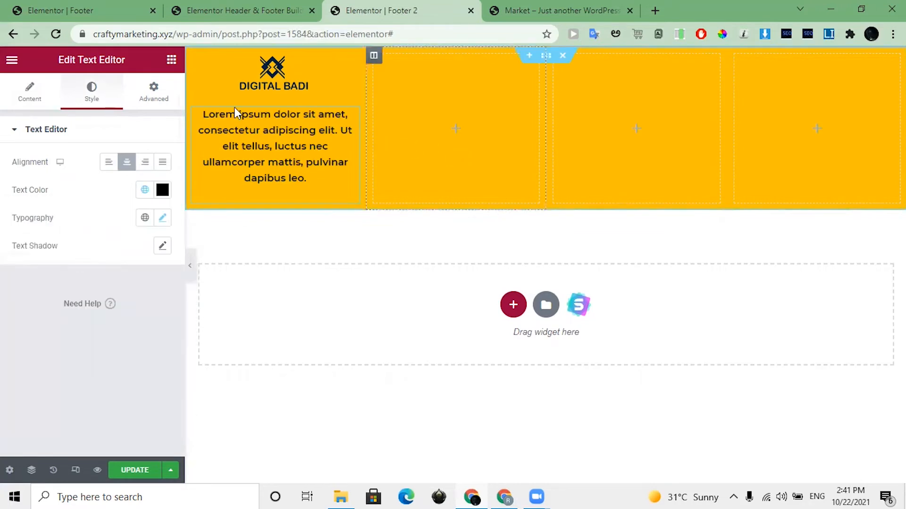
# Add a Heading widget to the second column and title it "Important Links"
pyautogui.click(434, 75)
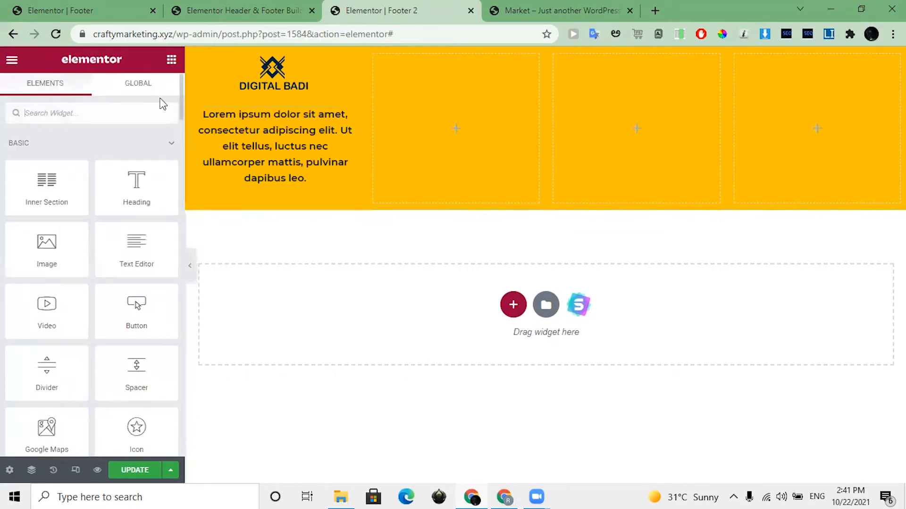
pyautogui.moveTo(154, 190); pyautogui.dragTo(442, 66)
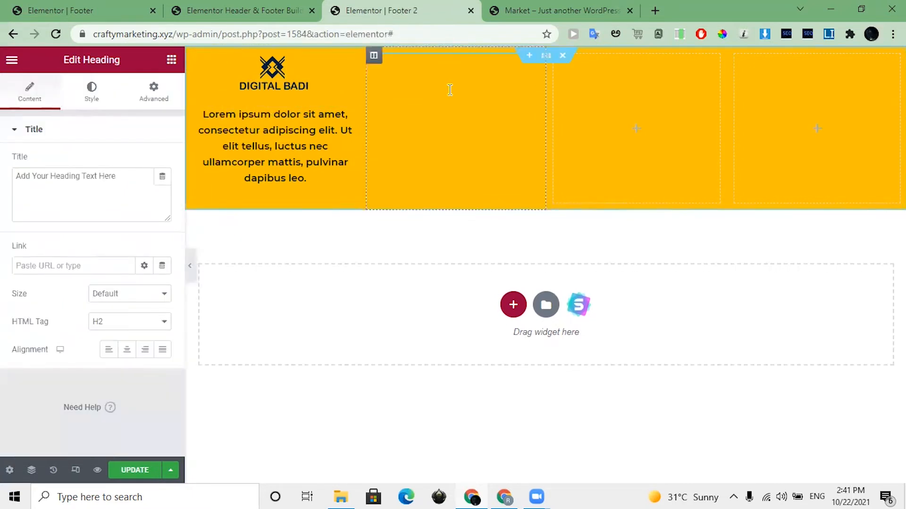
pyautogui.tripleClick(34, 194)
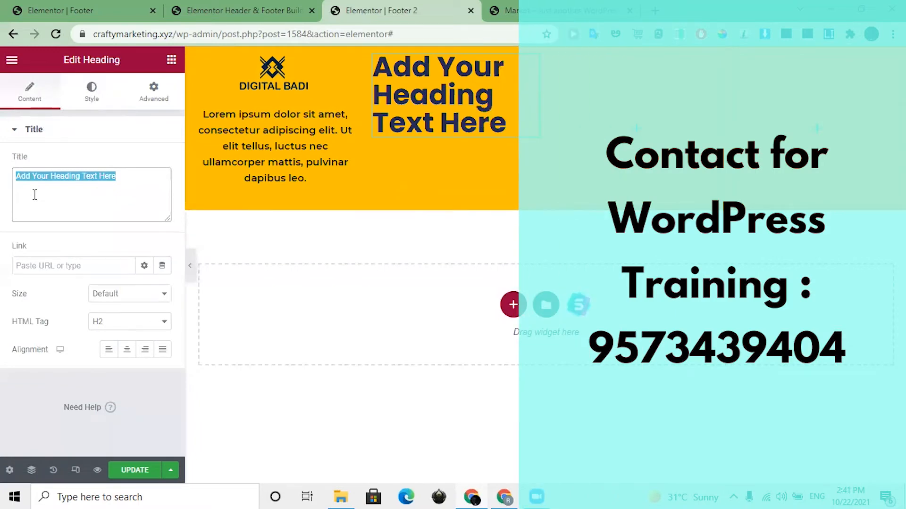
pyautogui.write('Impoart')
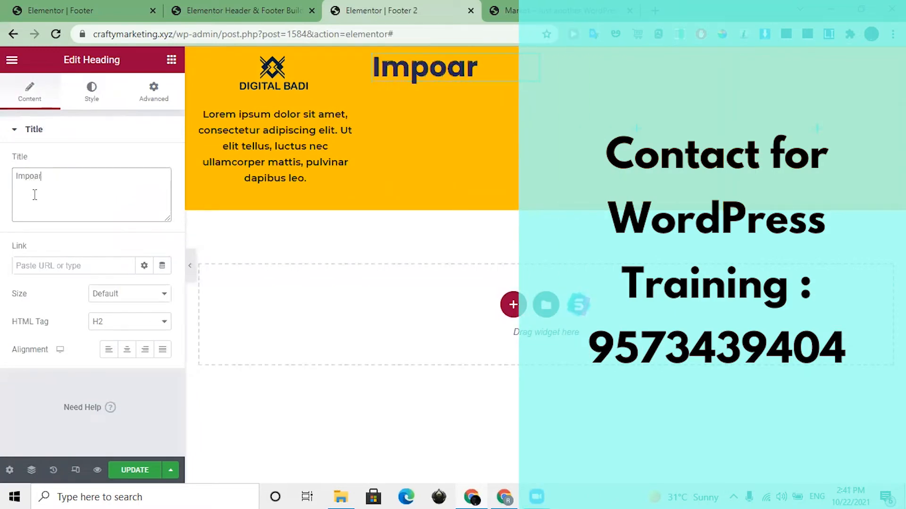
pyautogui.press('BackSpace')
pyautogui.press('BackSpace')
pyautogui.write('ortant')
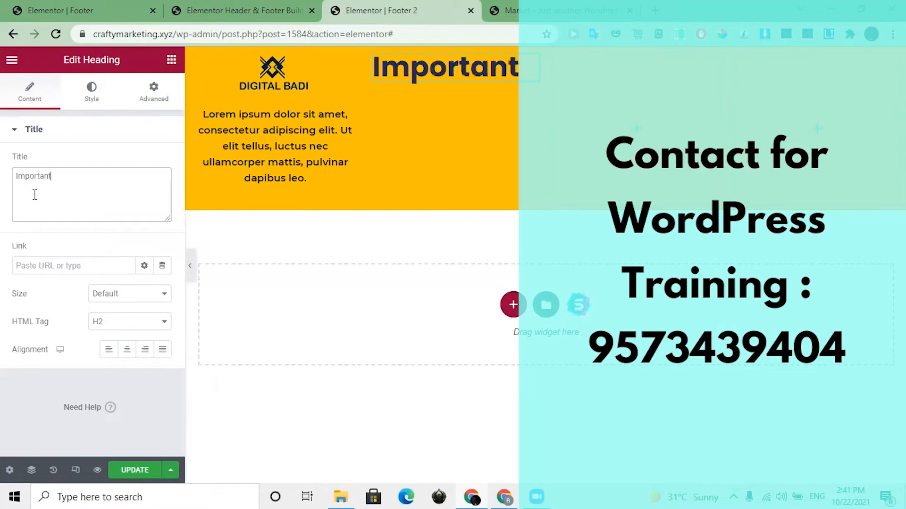
pyautogui.write(' Links')
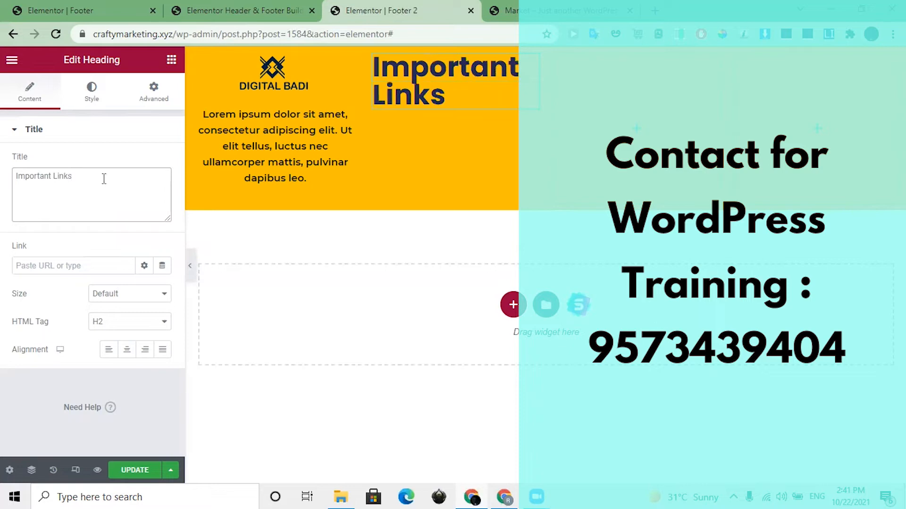
# Set the Important Links heading's font size to 22 px and center-align the heading
pyautogui.click(92, 89)
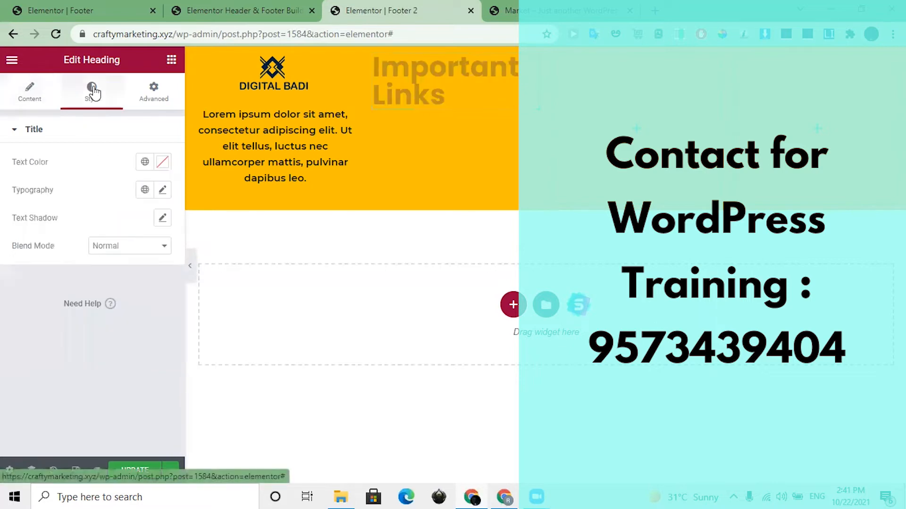
pyautogui.click(163, 190)
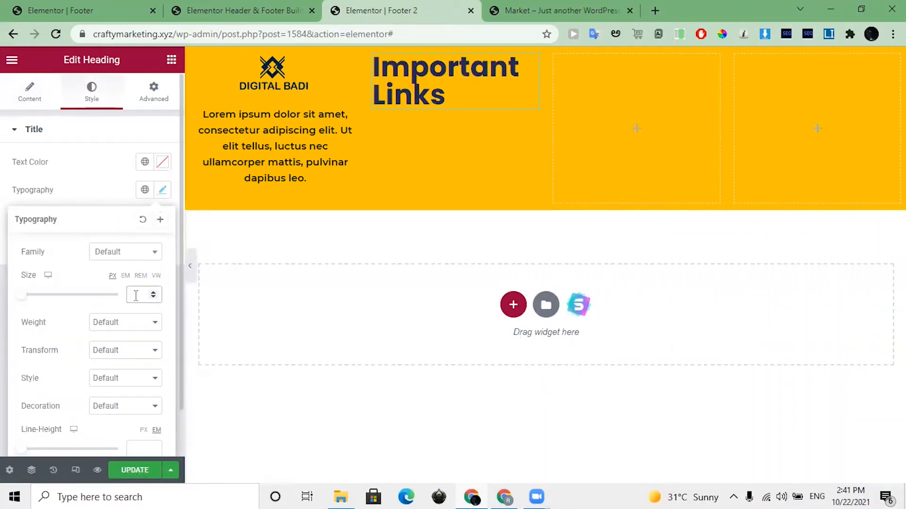
pyautogui.click(136, 296)
pyautogui.write('20')
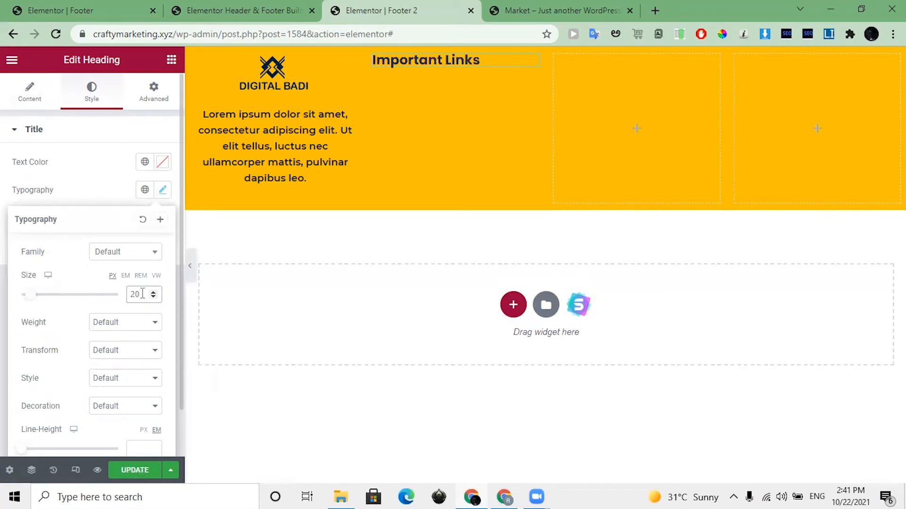
pyautogui.click(152, 292)
pyautogui.click(152, 292)
pyautogui.click(152, 292)
pyautogui.click(151, 292)
pyautogui.click(152, 292)
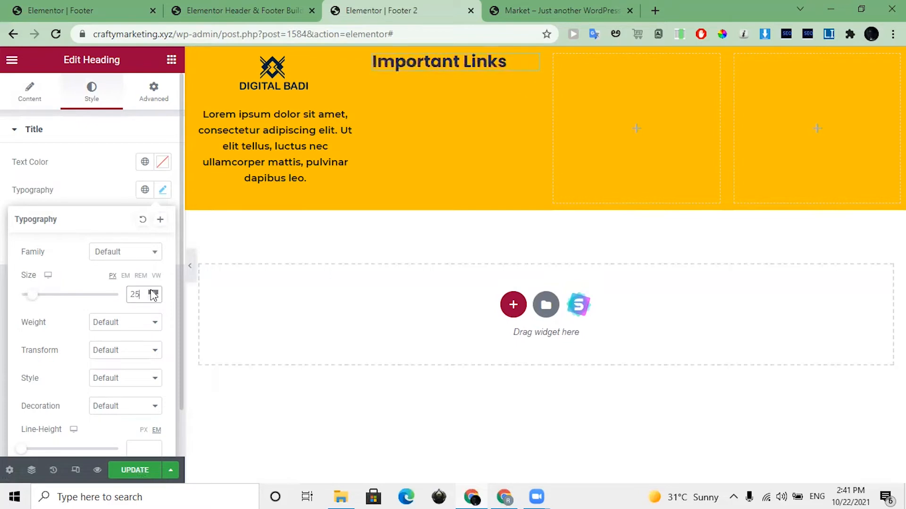
pyautogui.click(153, 298)
pyautogui.click(152, 298)
pyautogui.click(153, 297)
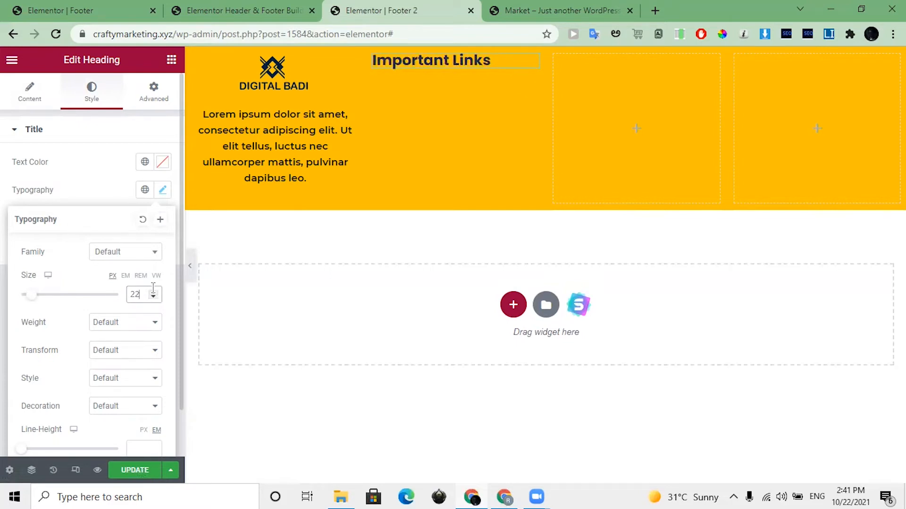
pyautogui.click(92, 189)
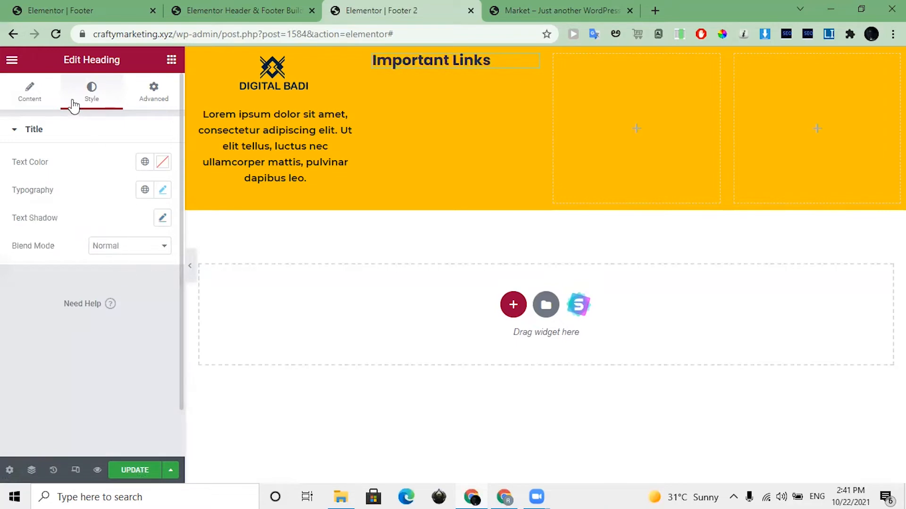
pyautogui.click(56, 104)
pyautogui.click(124, 350)
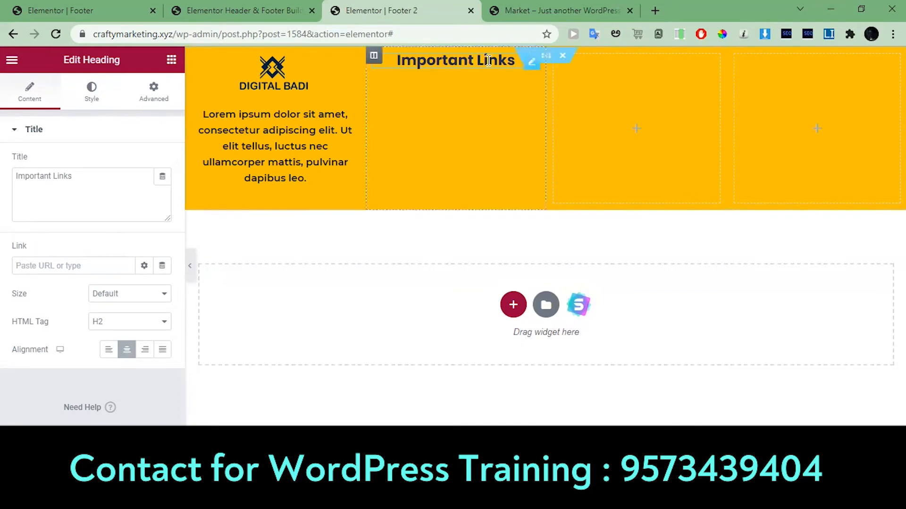
# Unlink the footer section's padding values and set the top padding to 20 px
pyautogui.click(546, 57)
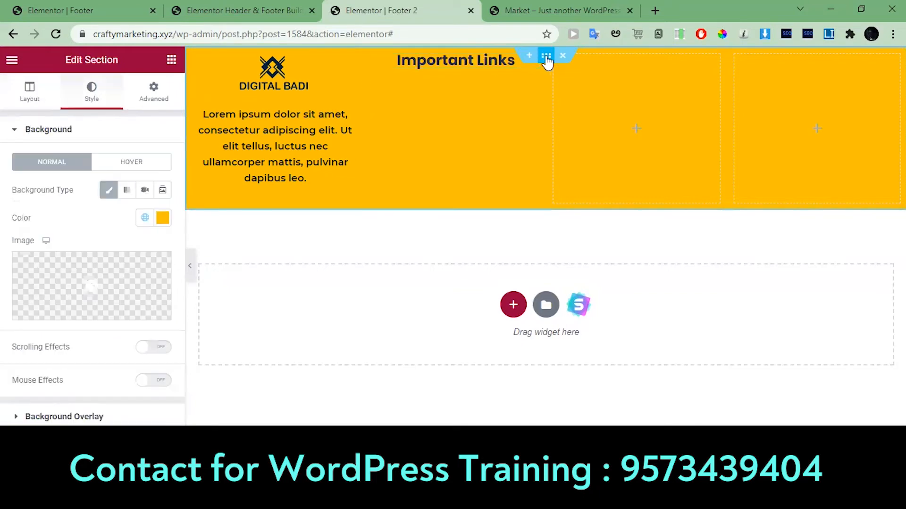
pyautogui.click(149, 101)
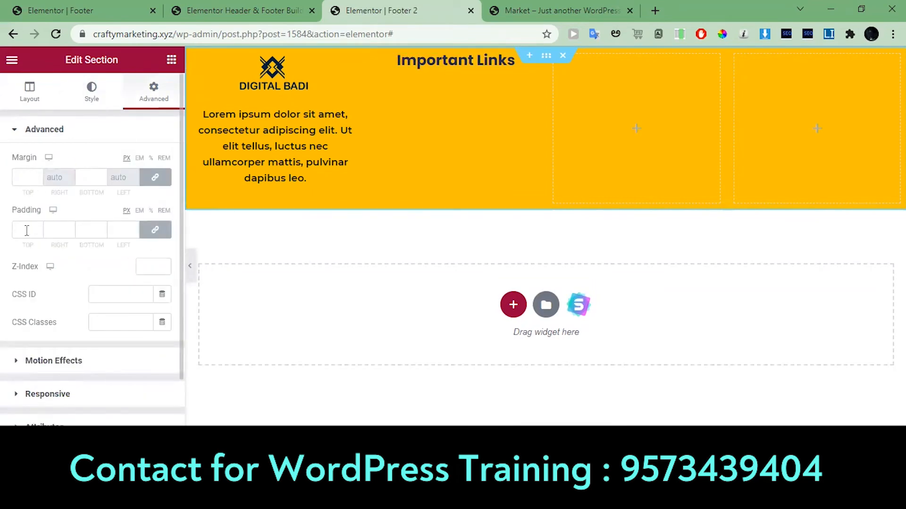
pyautogui.click(155, 230)
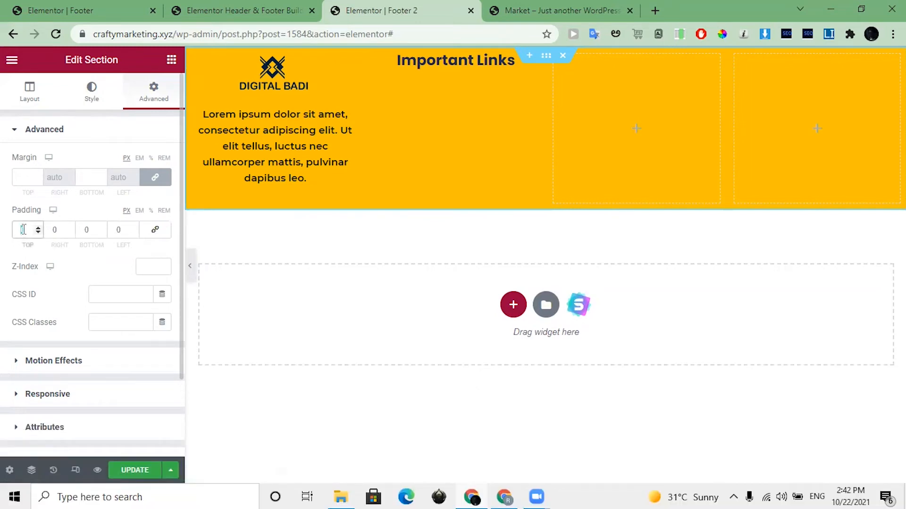
pyautogui.write('20')
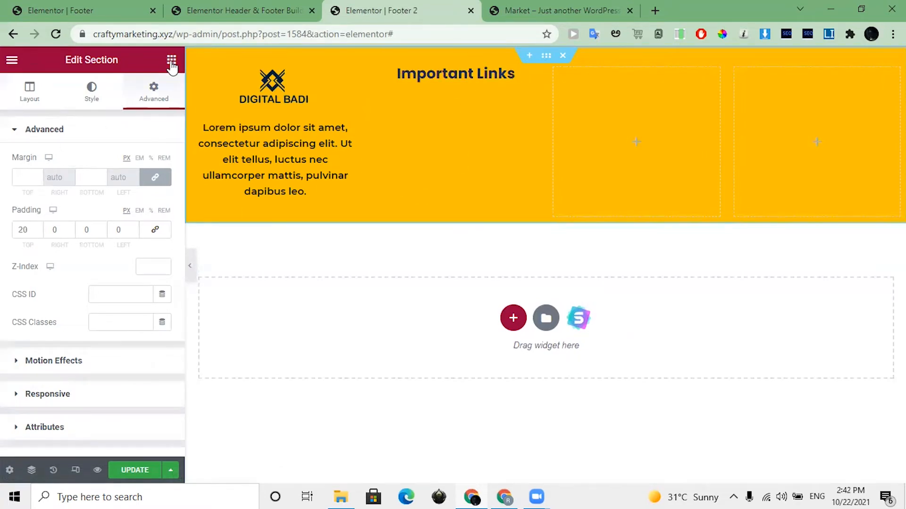
# Find the HFB Navigation Menu widget and add it below the Important Links heading in the second column
pyautogui.click(434, 90)
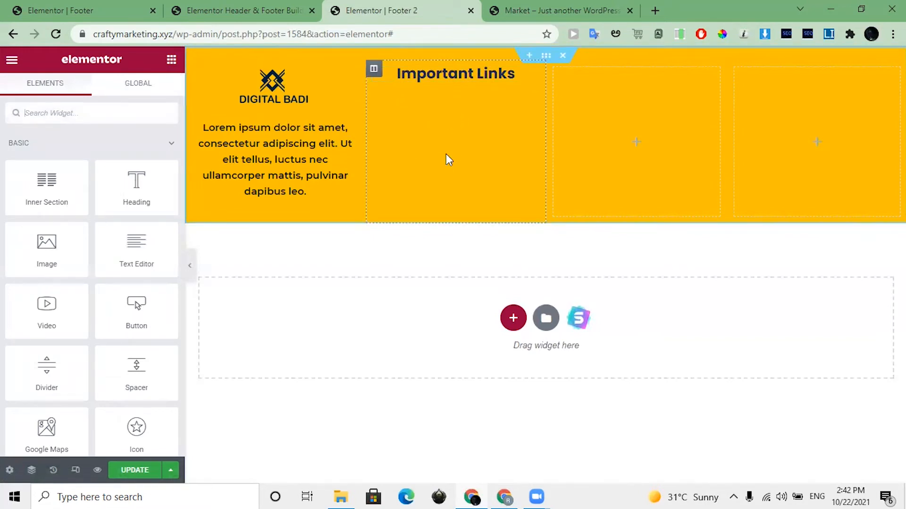
pyautogui.click(42, 107)
pyautogui.write('menu')
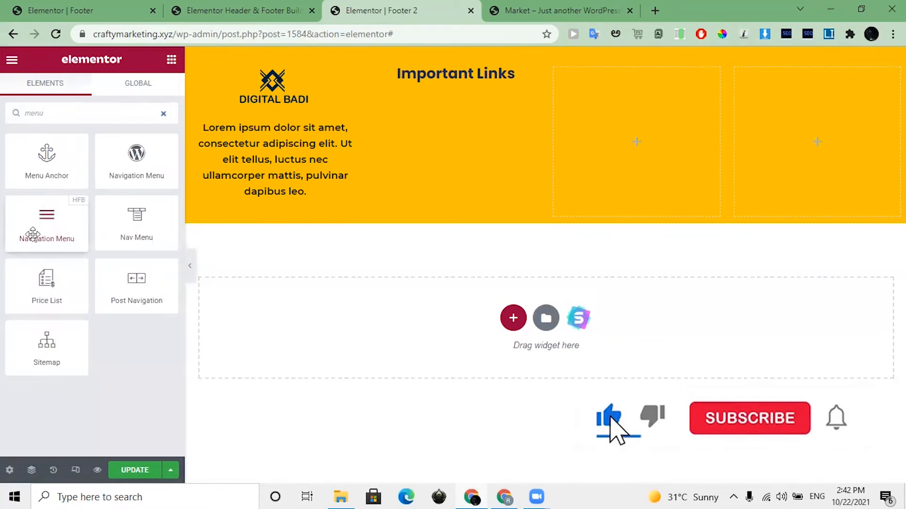
pyautogui.moveTo(50, 230); pyautogui.dragTo(444, 76)
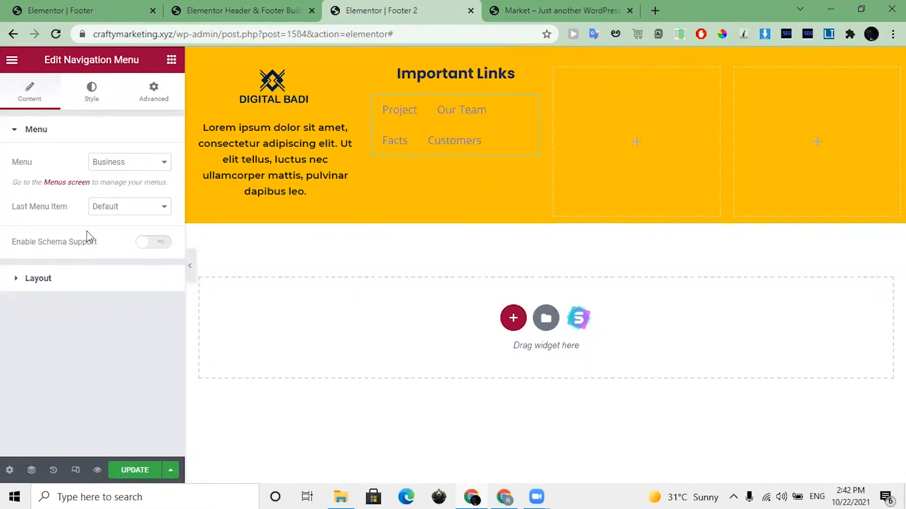
# Change the second column's navigation menu layout to Vertical
pyautogui.click(38, 279)
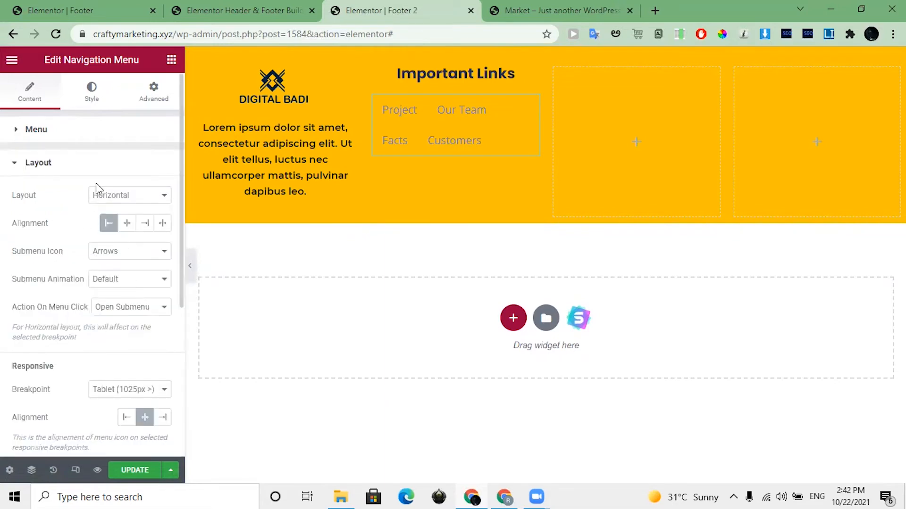
pyautogui.click(118, 202)
pyautogui.click(118, 216)
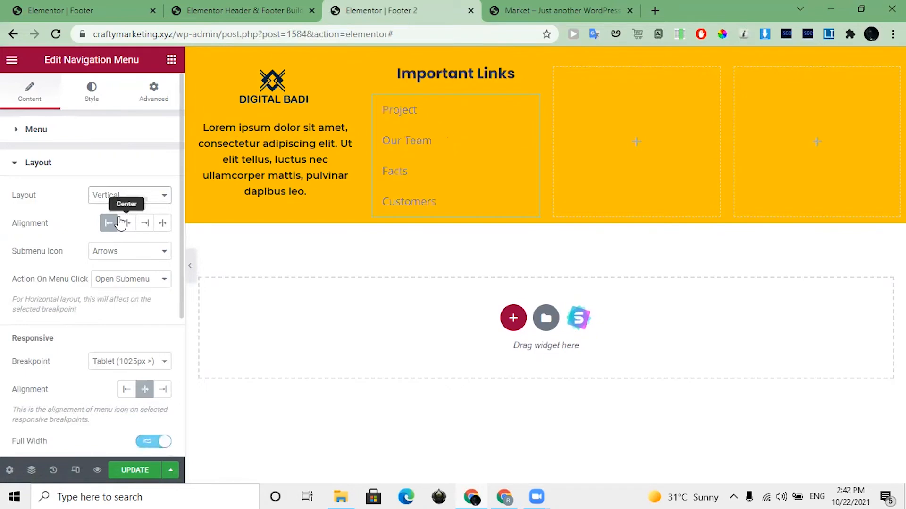
# Center-align the second column's navigation menu and set its text color to the global Saved Color #7 (black)
pyautogui.click(126, 224)
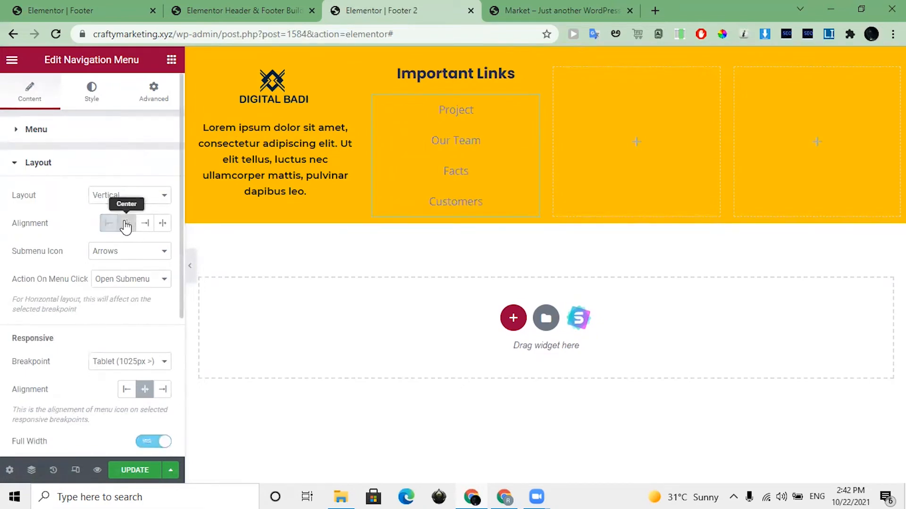
pyautogui.click(88, 101)
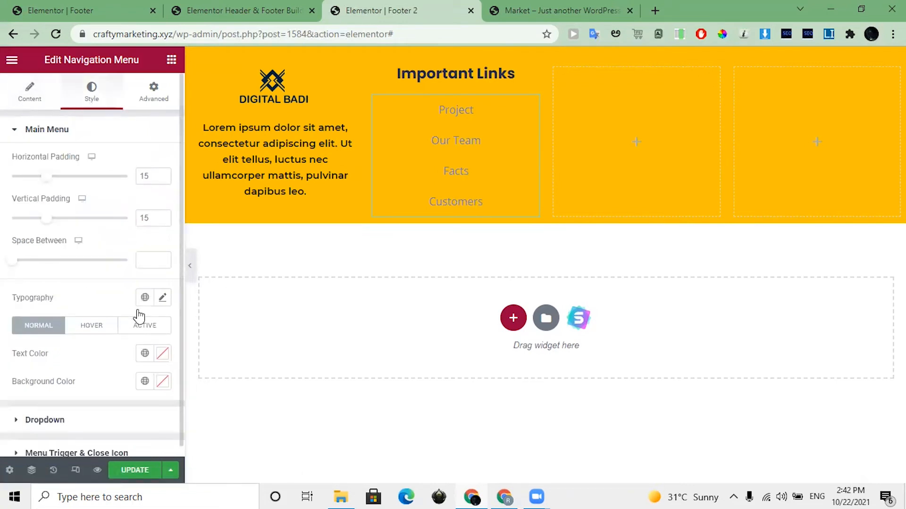
pyautogui.scroll(-1, 120, 331)
pyautogui.click(145, 344)
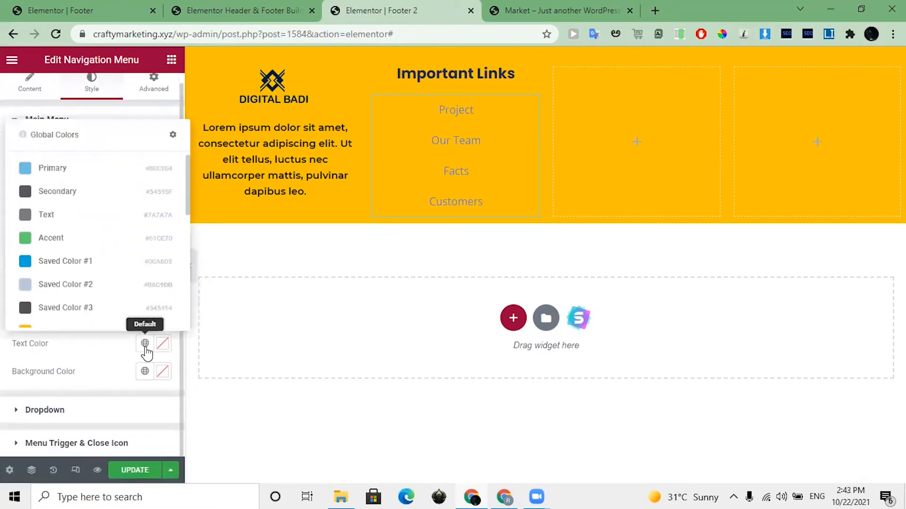
pyautogui.scroll(-5, 73, 226)
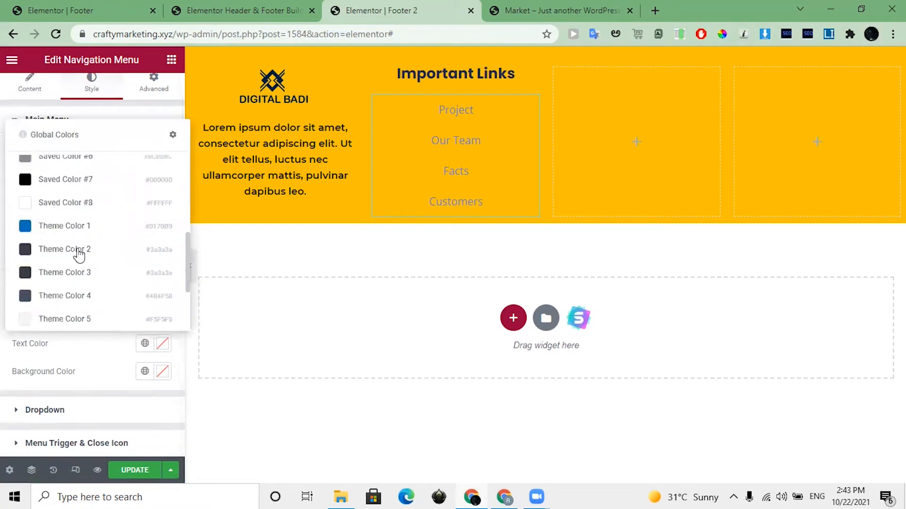
pyautogui.click(66, 179)
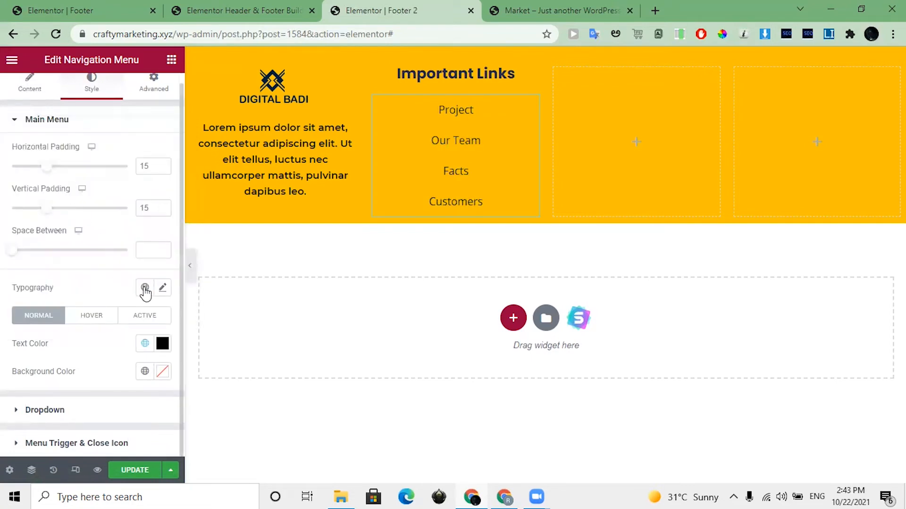
# Set the menu's vertical padding to 10 and its typography to Montserrat with weight 600
pyautogui.moveTo(45, 210); pyautogui.dragTo(35, 210)
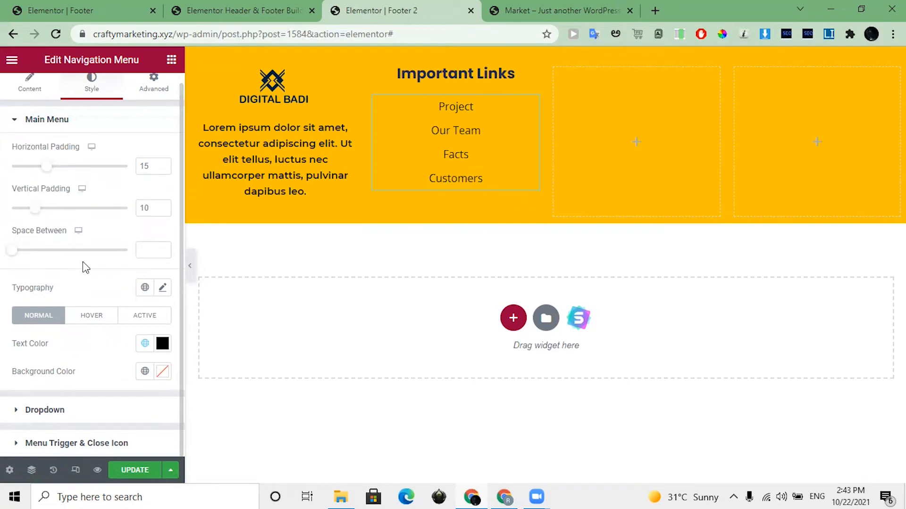
pyautogui.click(162, 289)
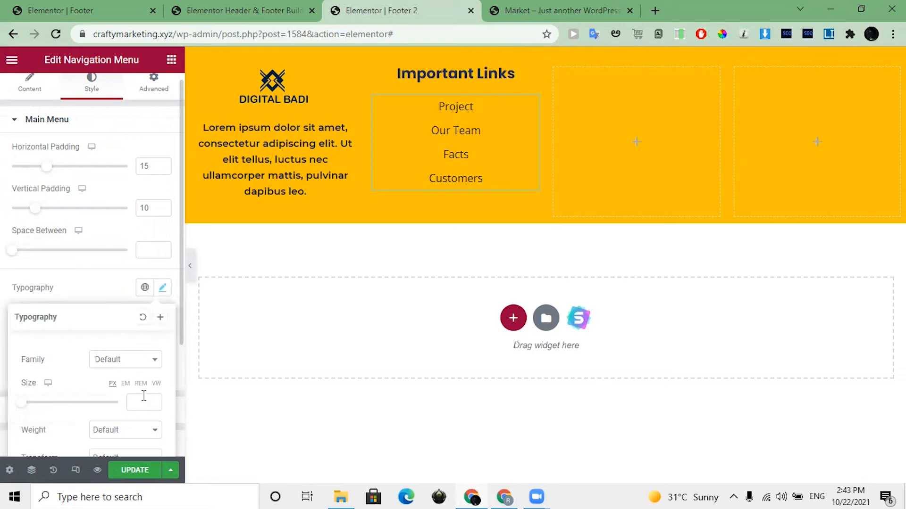
pyautogui.scroll(-2, 125, 378)
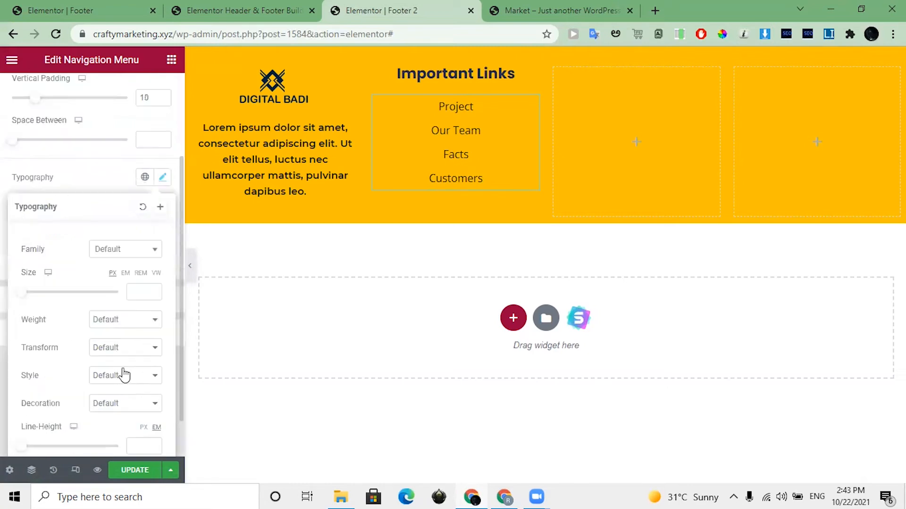
pyautogui.click(123, 250)
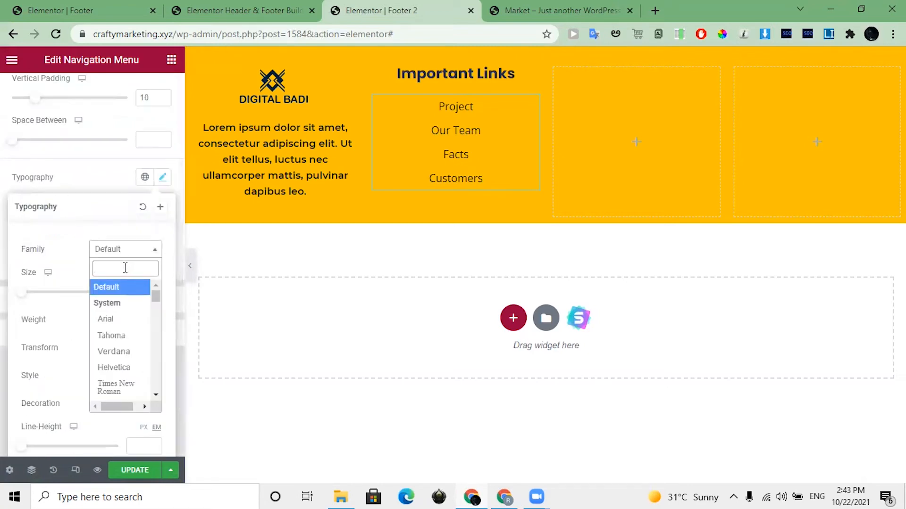
pyautogui.write('mont')
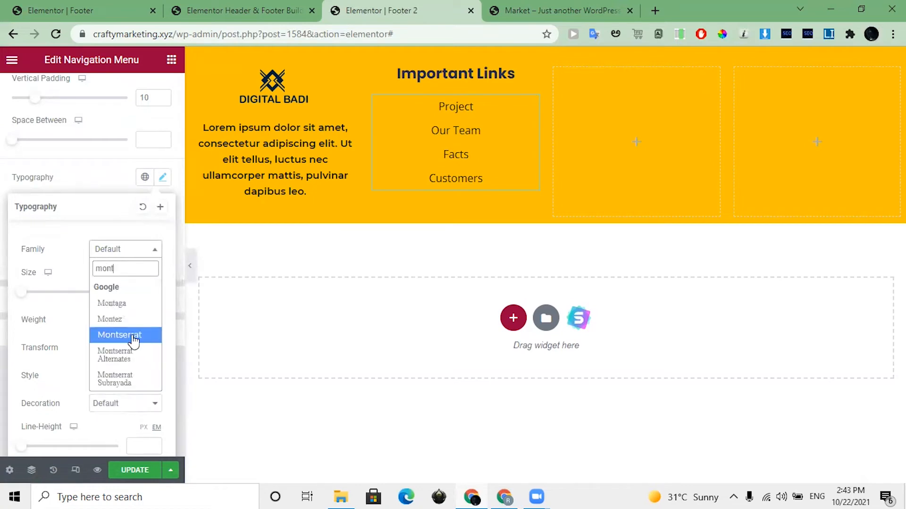
pyautogui.click(134, 336)
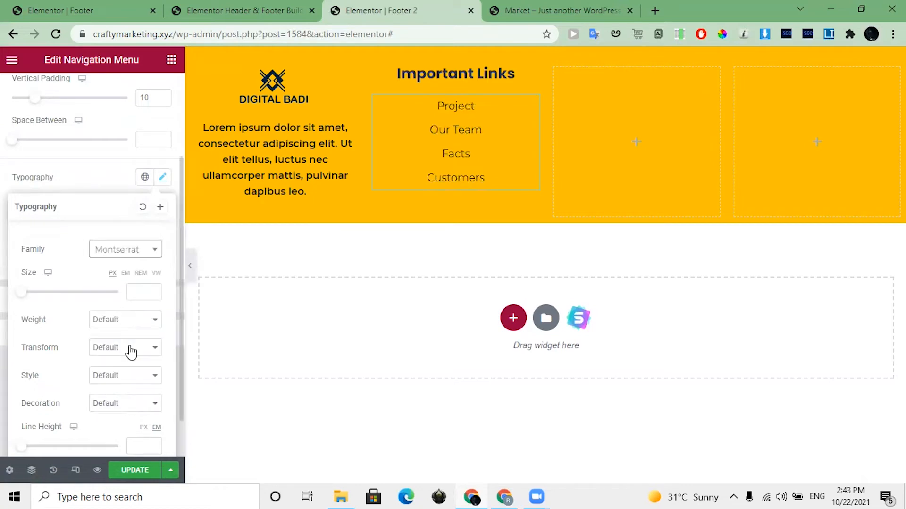
pyautogui.click(117, 317)
pyautogui.click(123, 385)
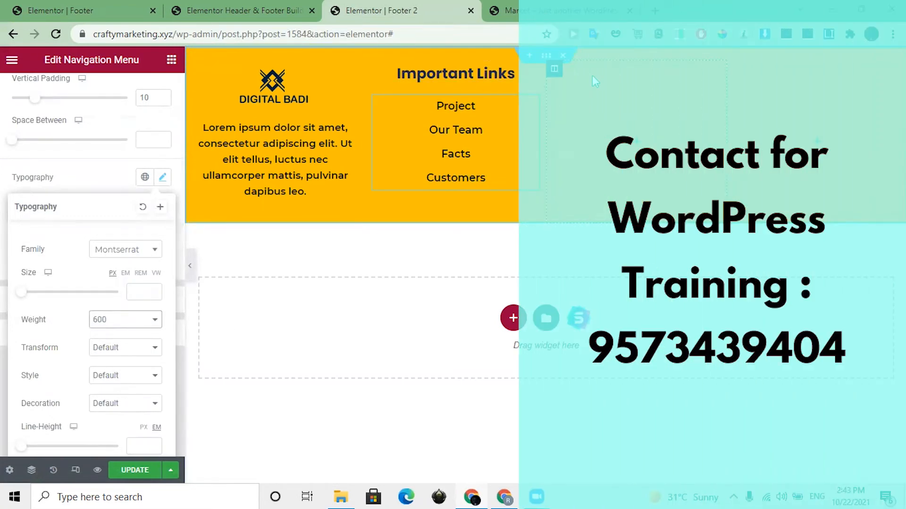
# Copy the Important Links heading and paste it into the empty third column
pyautogui.click(172, 61)
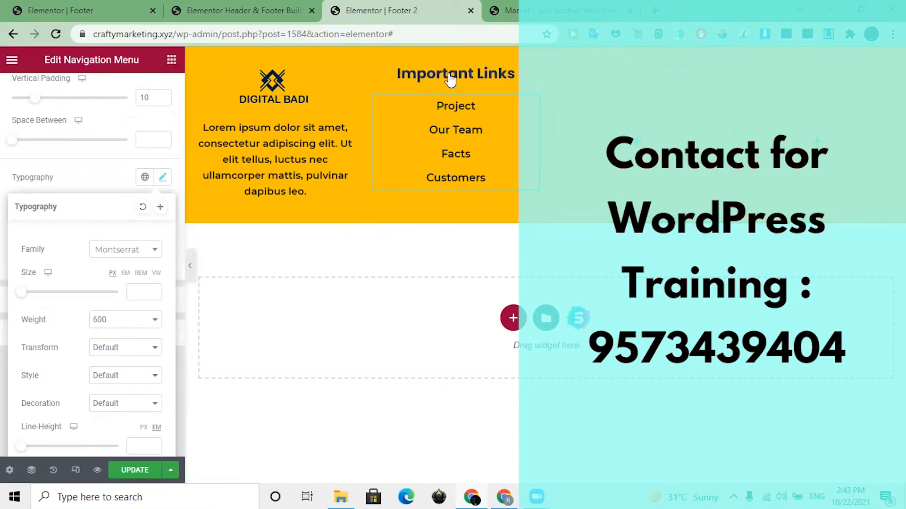
pyautogui.moveTo(137, 188); pyautogui.dragTo(137, 191)
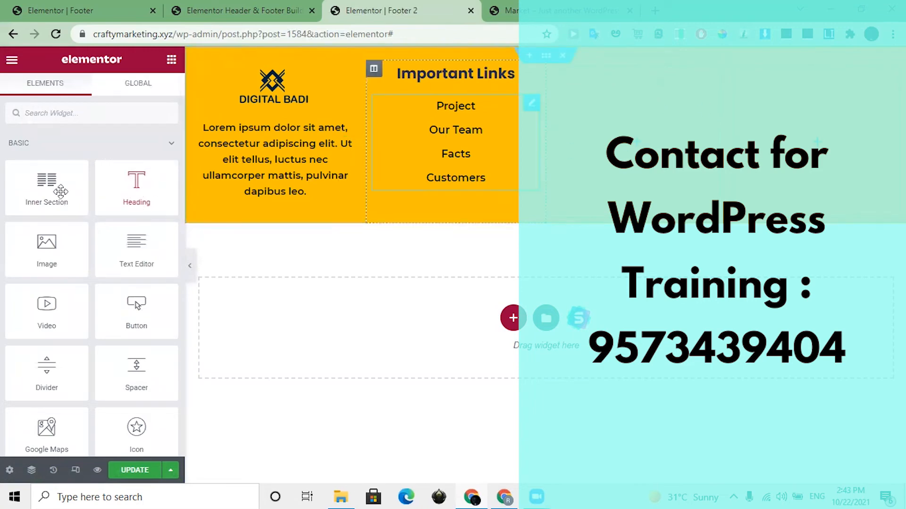
pyautogui.rightClick(442, 75)
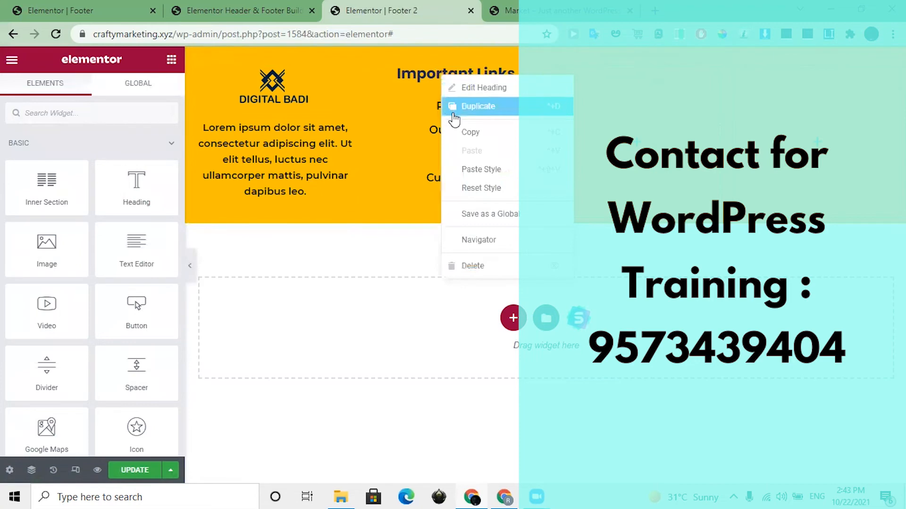
pyautogui.click(415, 78)
pyautogui.rightClick(416, 78)
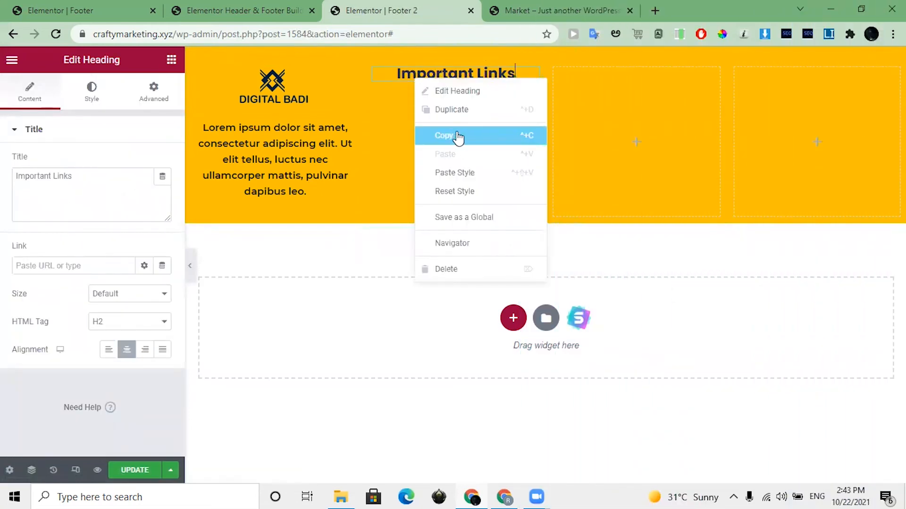
pyautogui.click(451, 136)
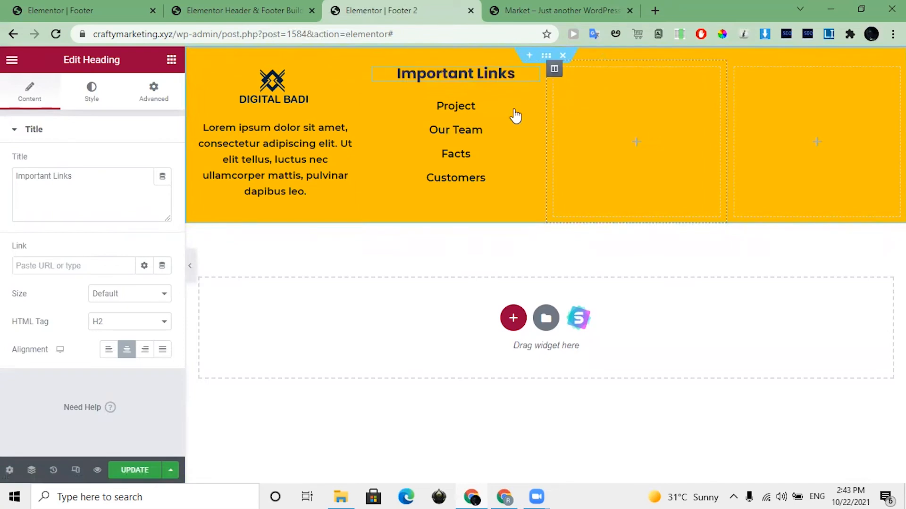
pyautogui.rightClick(590, 101)
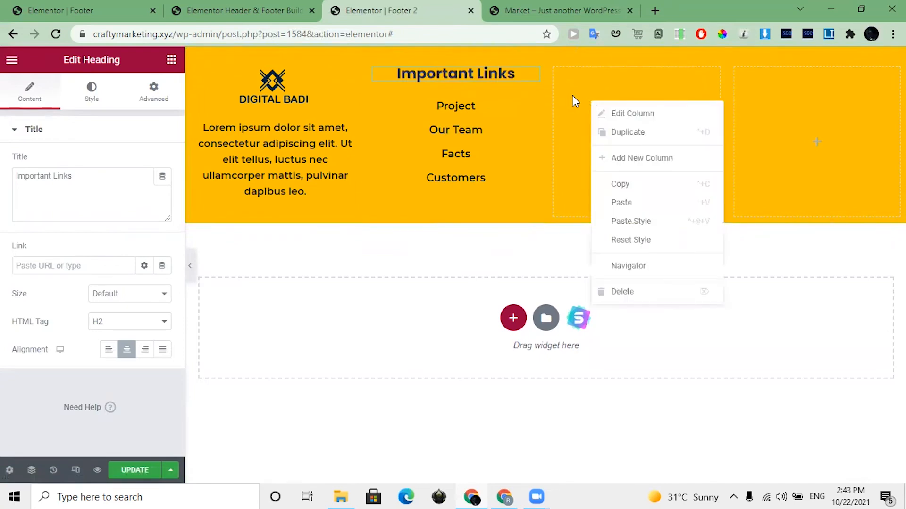
pyautogui.click(623, 204)
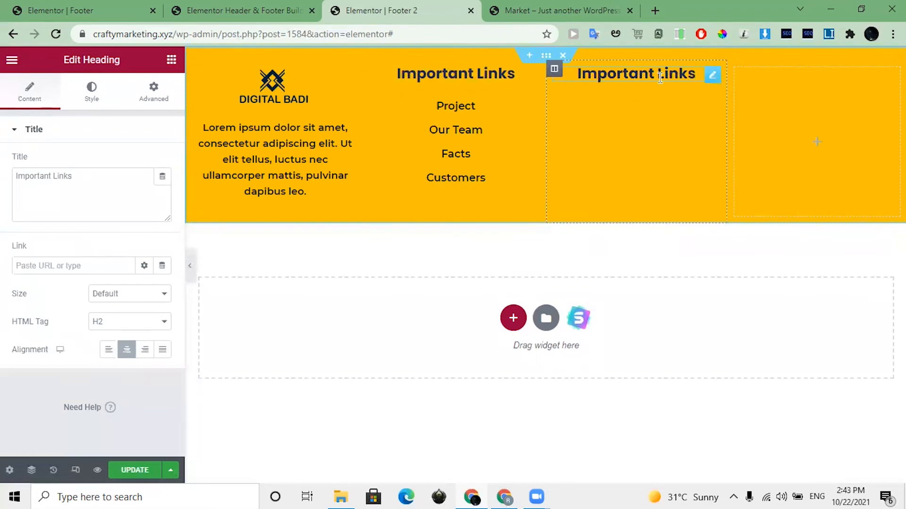
# Change the third column's heading text to "Course"
pyautogui.tripleClick(660, 78)
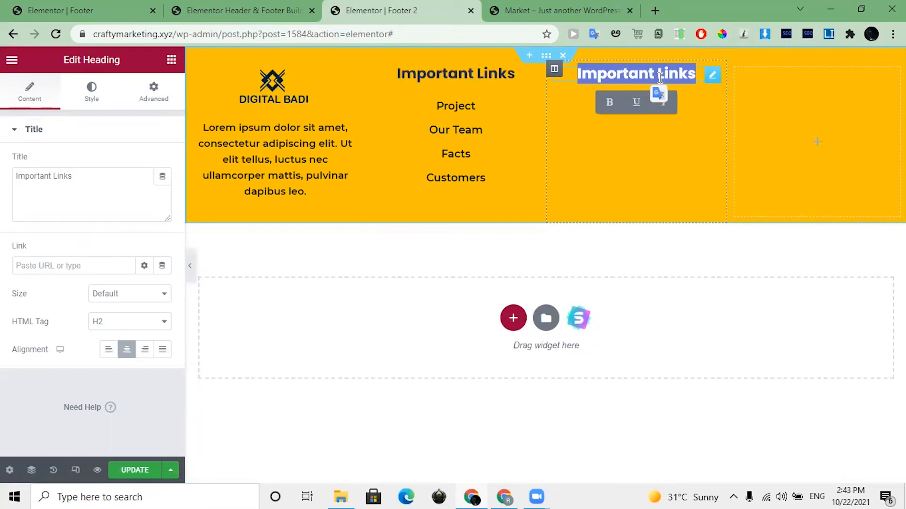
pyautogui.write('Co')
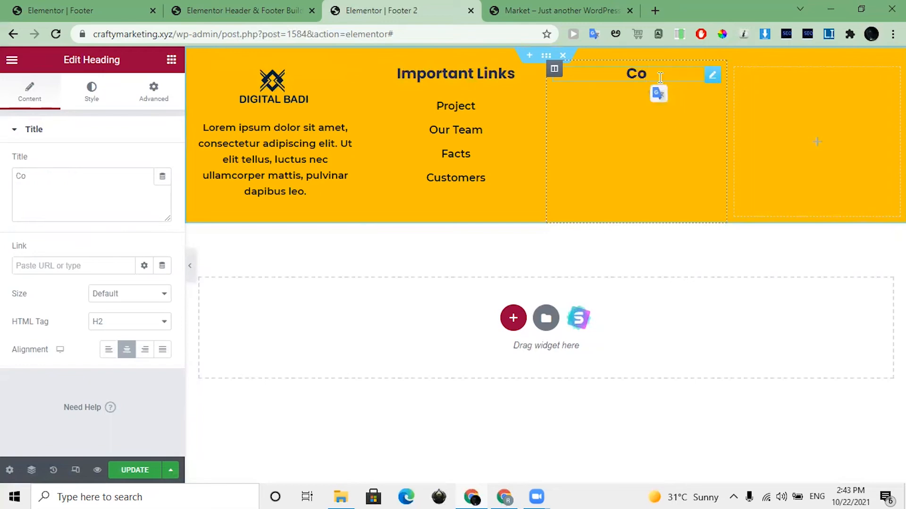
pyautogui.write('urse')
# Copy the second column's navigation menu and paste it below the Course heading
pyautogui.rightClick(475, 137)
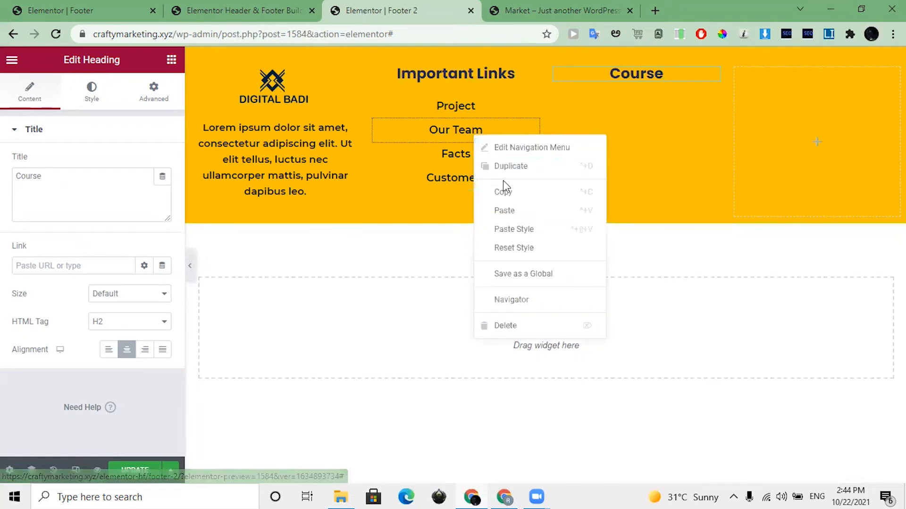
pyautogui.click(504, 192)
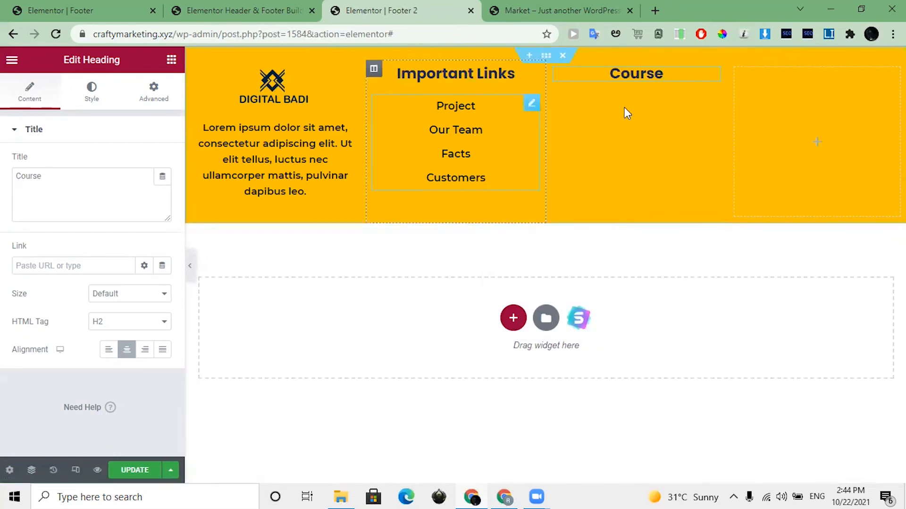
pyautogui.rightClick(634, 82)
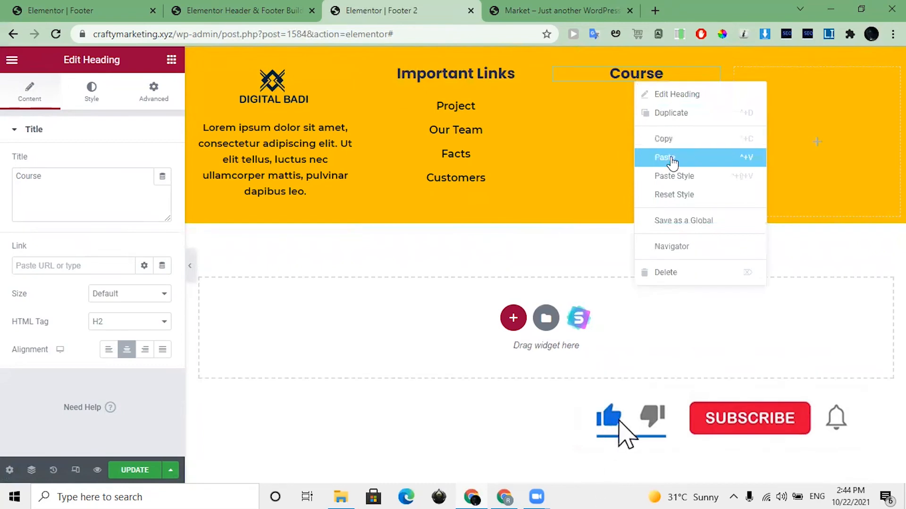
pyautogui.click(673, 160)
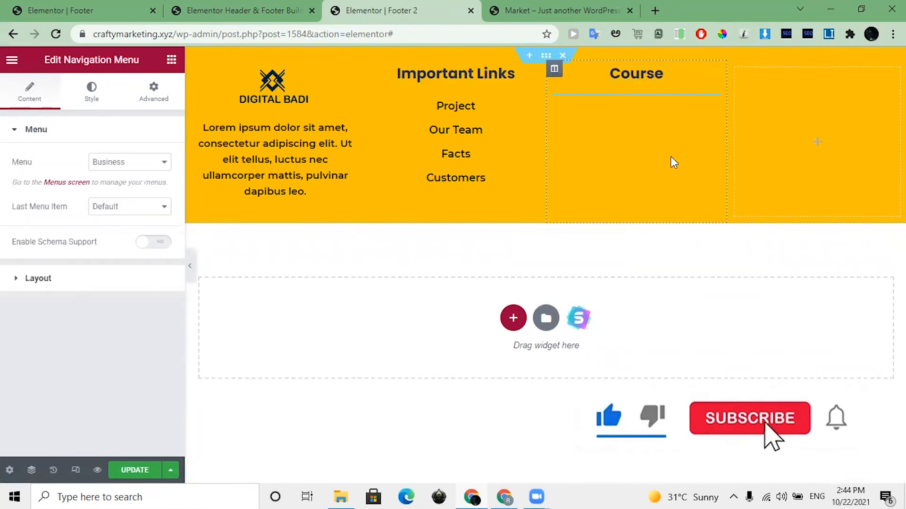
# Try the Company, Top Nav and Business menus in the third column's navigation menu and settle on Company
pyautogui.click(131, 173)
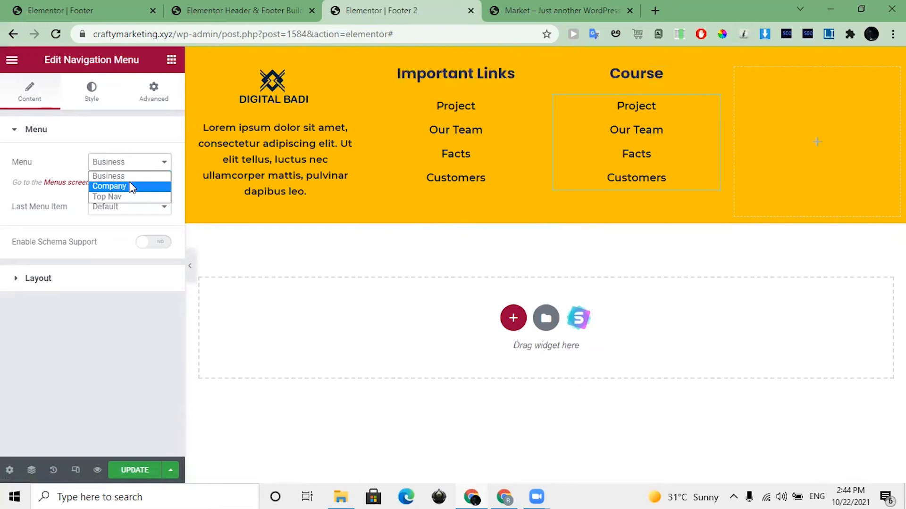
pyautogui.click(130, 184)
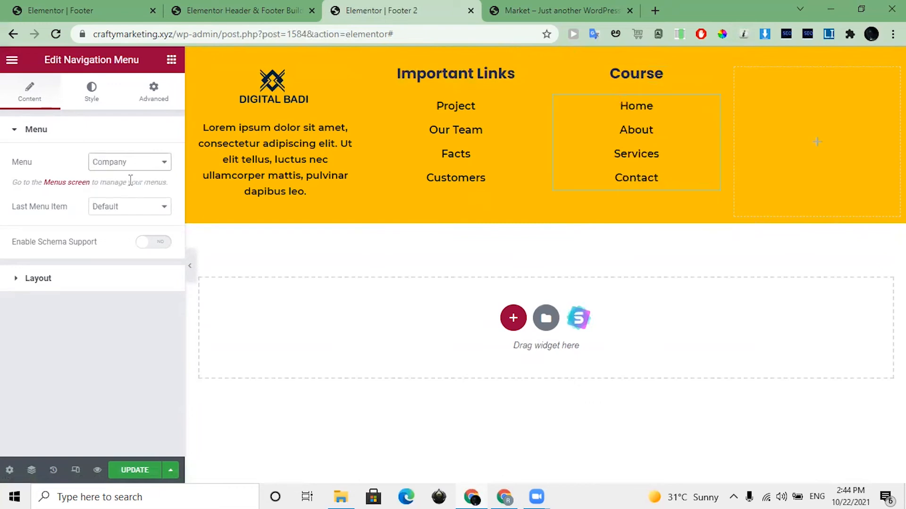
pyautogui.click(126, 165)
pyautogui.click(130, 195)
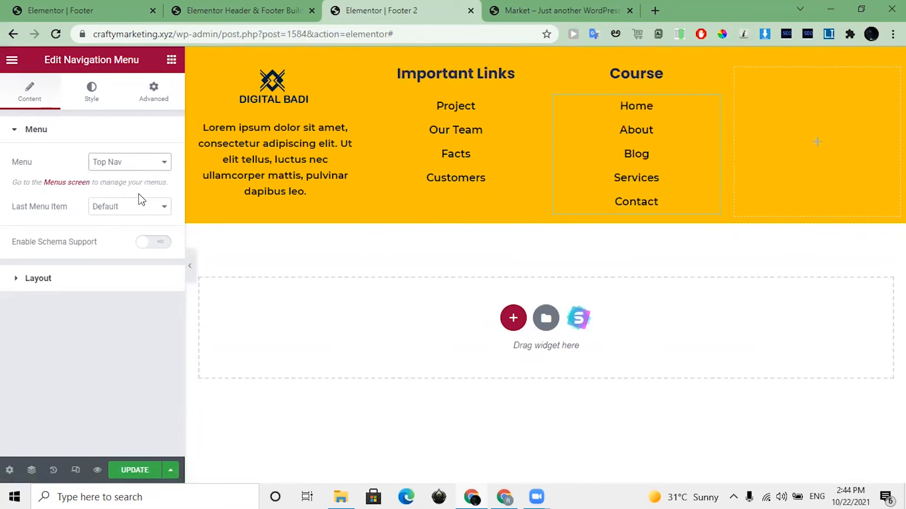
pyautogui.click(135, 164)
pyautogui.click(134, 175)
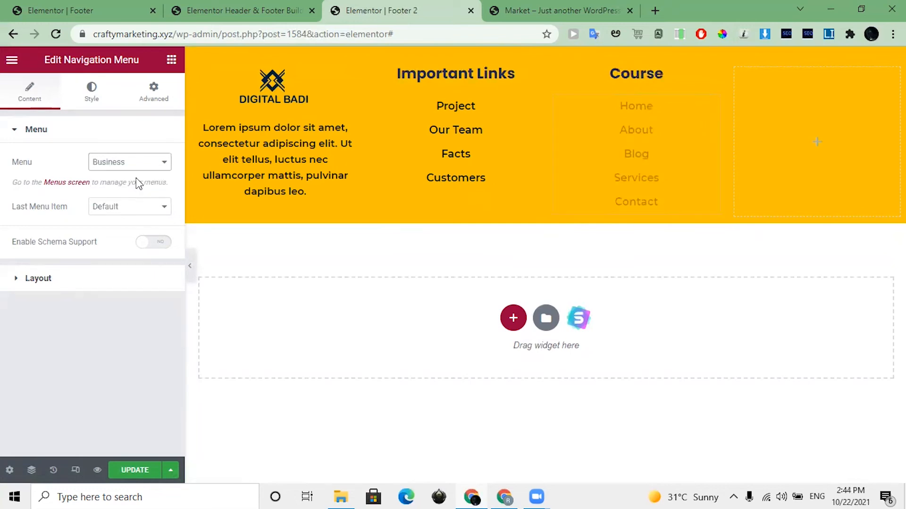
pyautogui.click(131, 169)
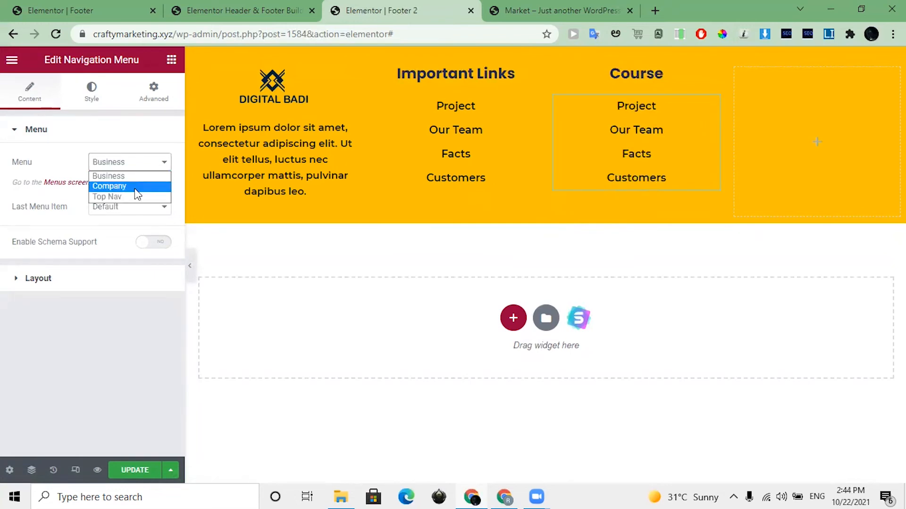
pyautogui.click(134, 187)
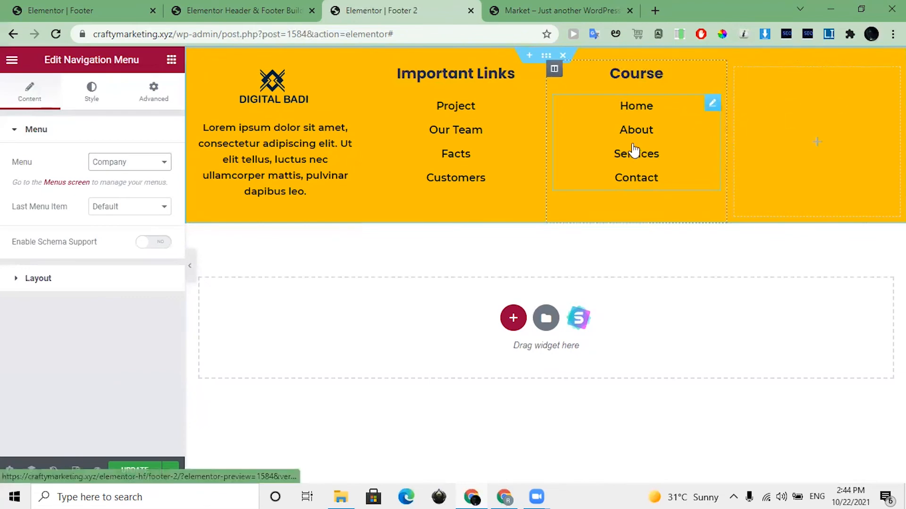
# Copy the Course heading into the empty fourth column and change the copy's text to "Contact"
pyautogui.rightClick(638, 67)
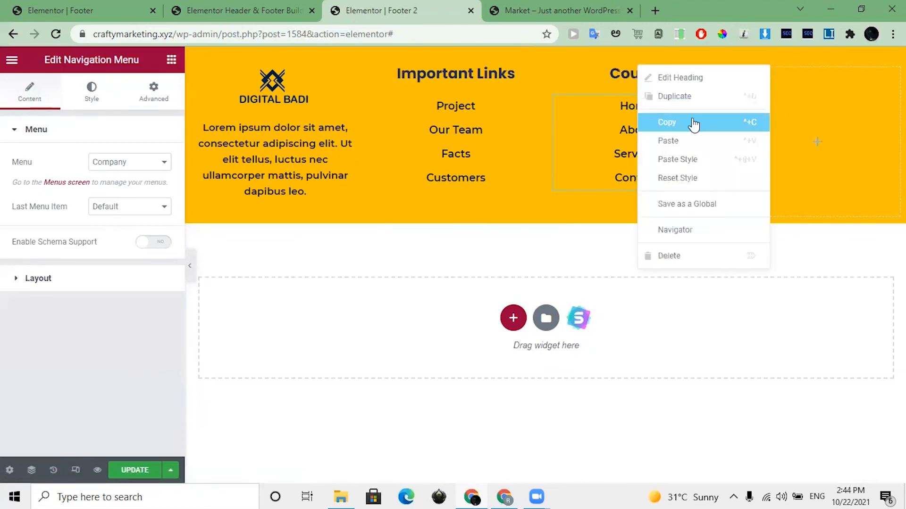
pyautogui.click(691, 122)
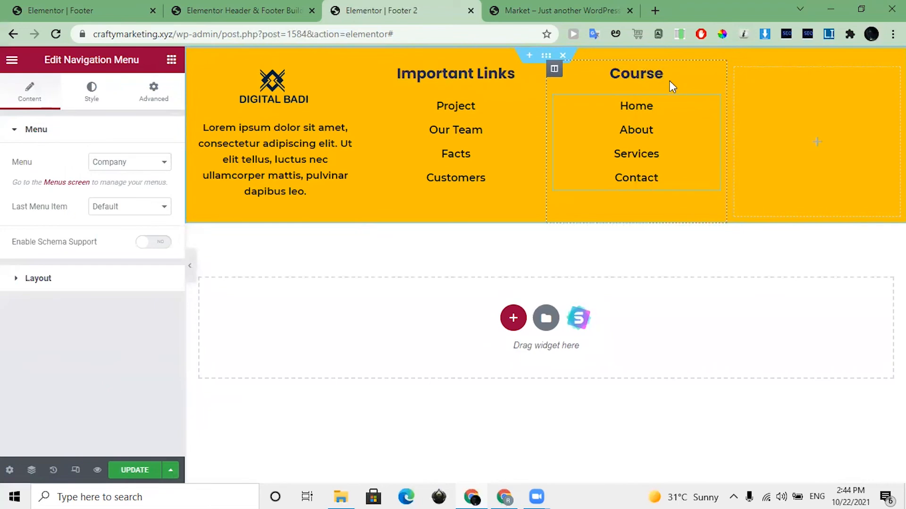
pyautogui.rightClick(638, 76)
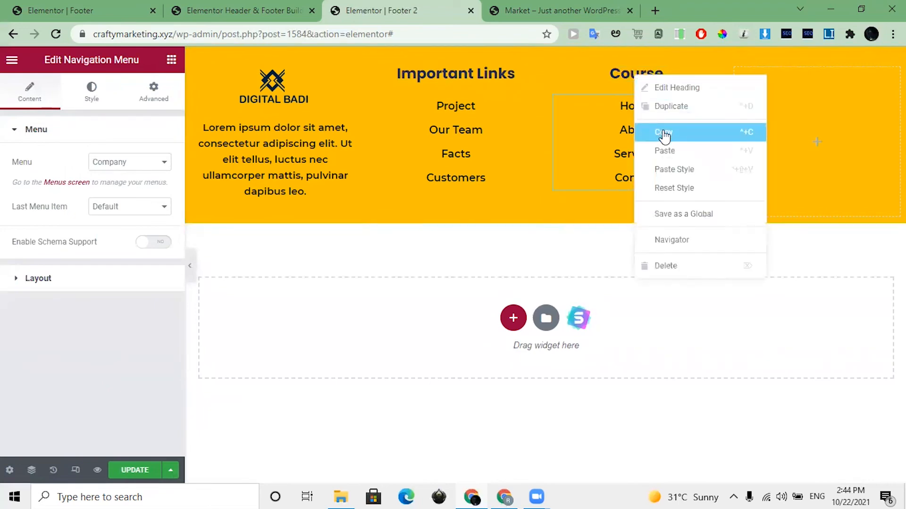
pyautogui.click(665, 133)
pyautogui.rightClick(772, 76)
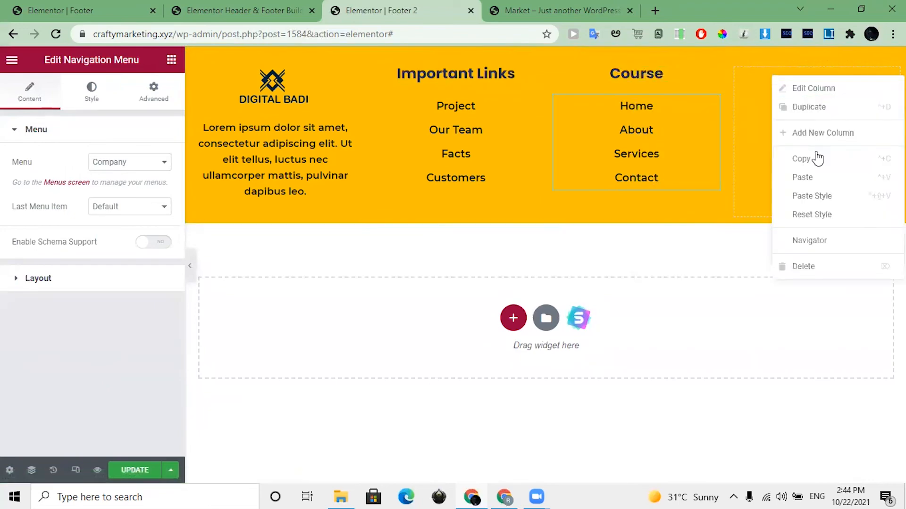
pyautogui.click(818, 184)
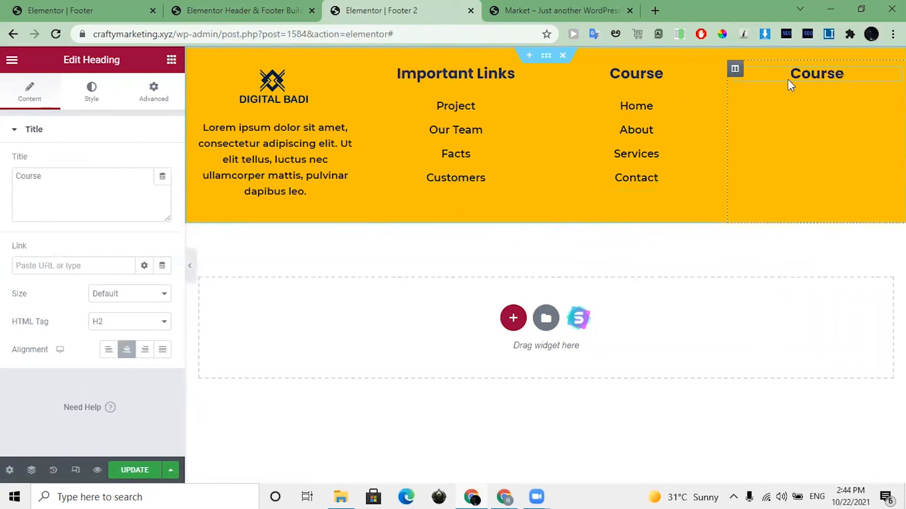
pyautogui.doubleClick(790, 74)
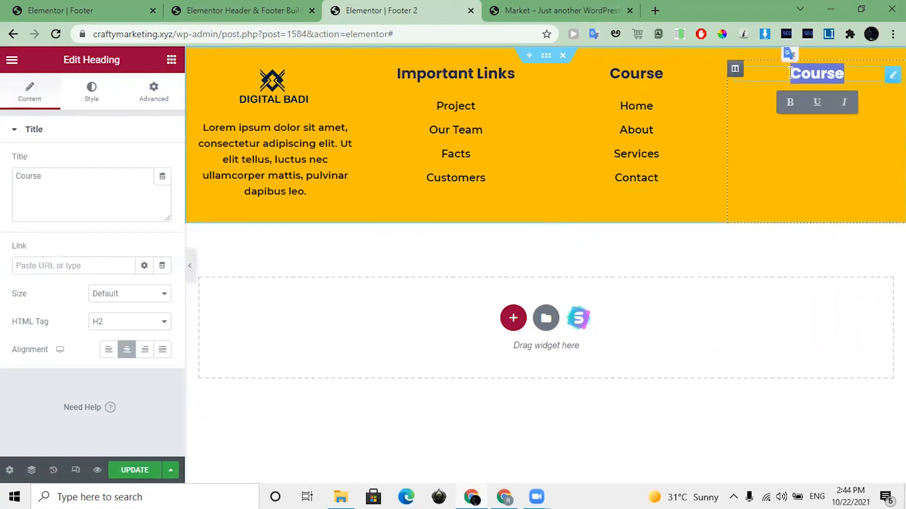
pyautogui.write('Contact')
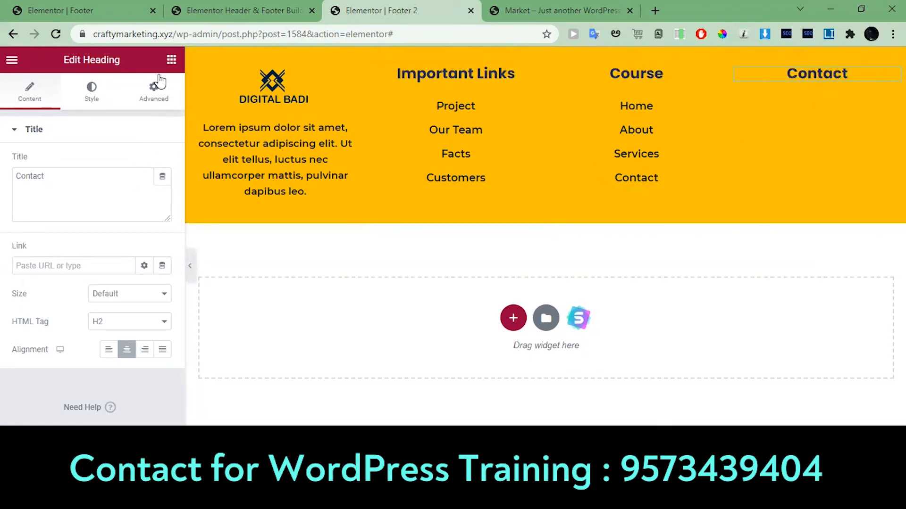
# Add a Text Editor widget below the Contact heading and replace its placeholder with the contact details copied from the live site's footer
pyautogui.click(171, 59)
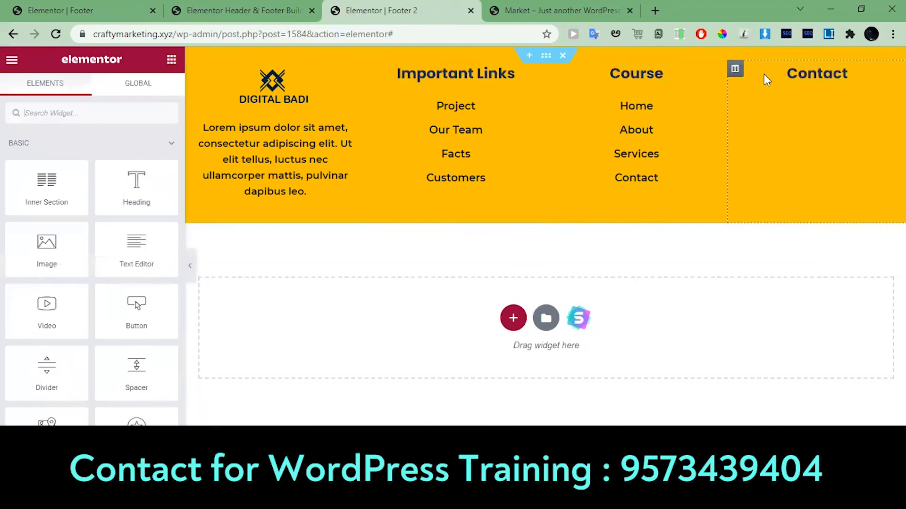
pyautogui.moveTo(133, 258); pyautogui.dragTo(804, 90)
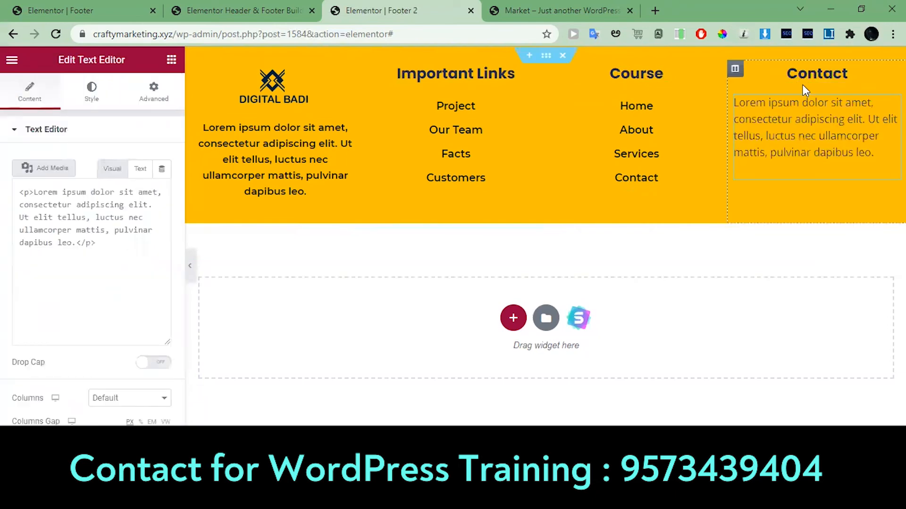
pyautogui.click(559, 10)
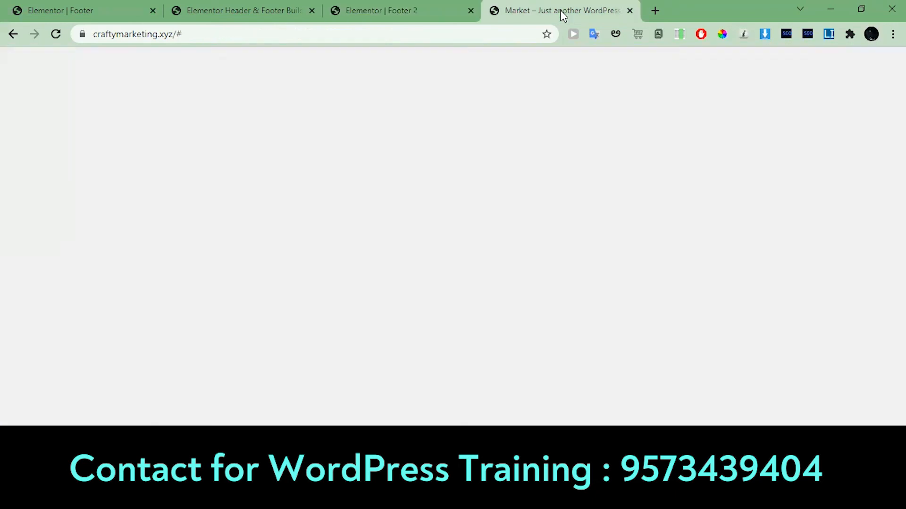
pyautogui.moveTo(644, 301); pyautogui.dragTo(785, 355)
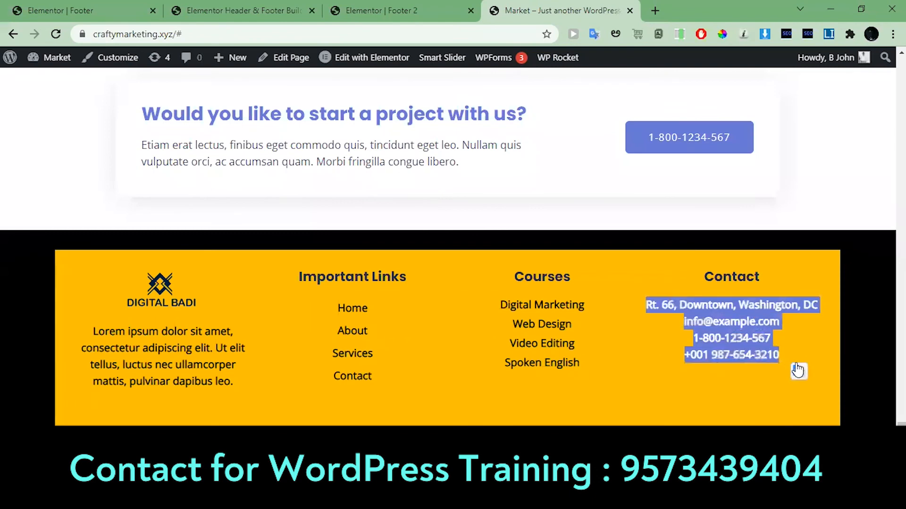
pyautogui.click(370, 8)
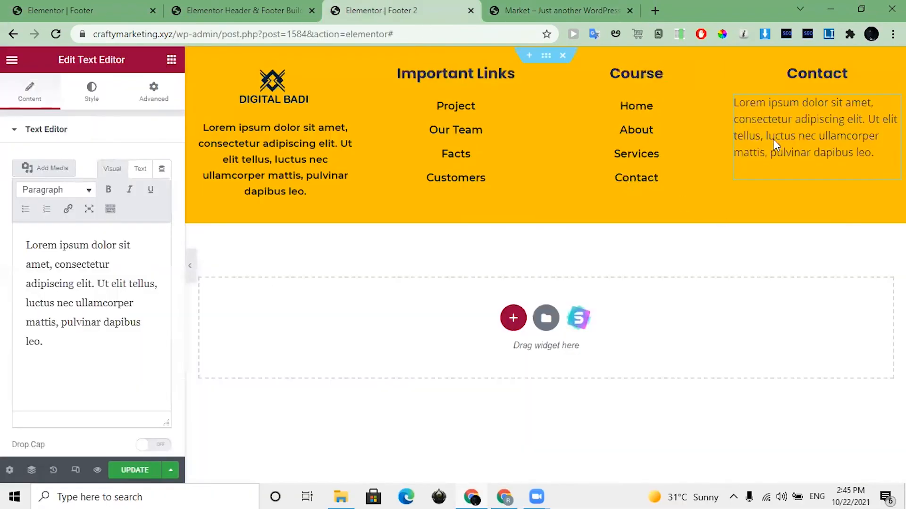
pyautogui.tripleClick(109, 328)
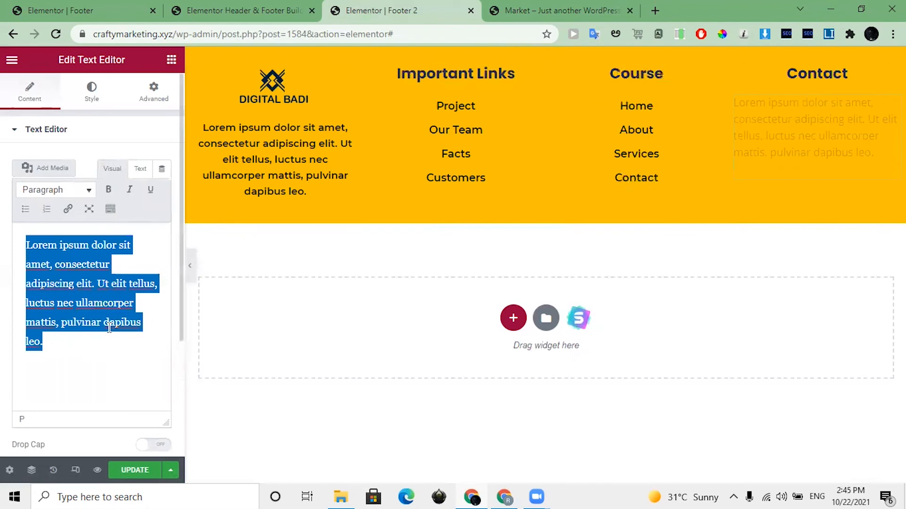
pyautogui.hotkey('ctrl', 'v')
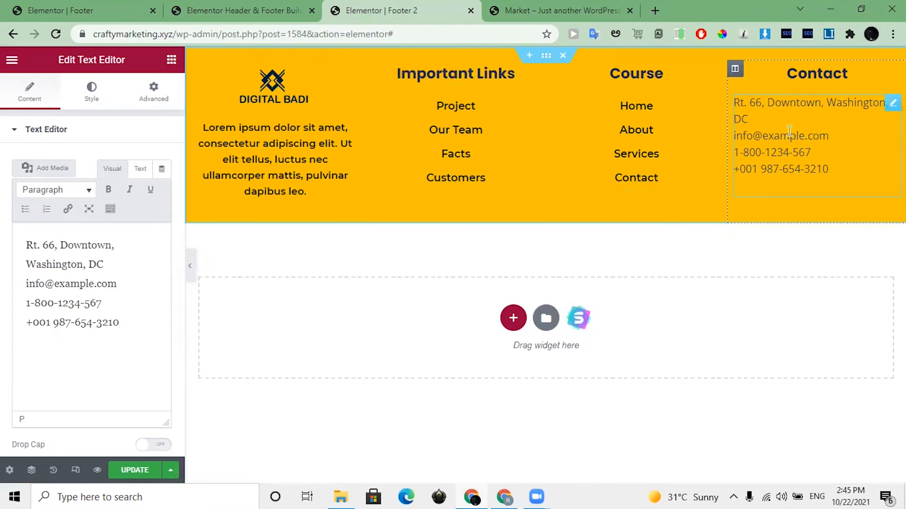
# Copy the first column's text widget and paste its style onto the contact details in the fourth column
pyautogui.rightClick(296, 159)
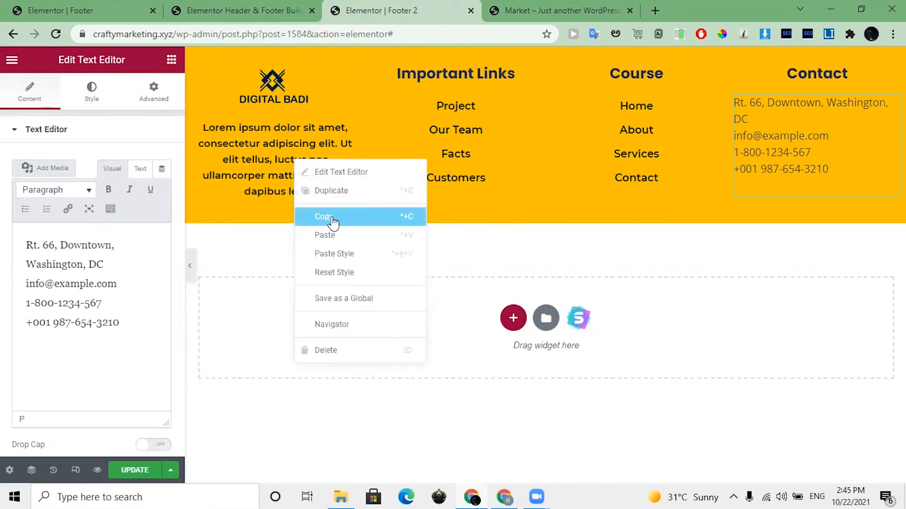
pyautogui.click(325, 218)
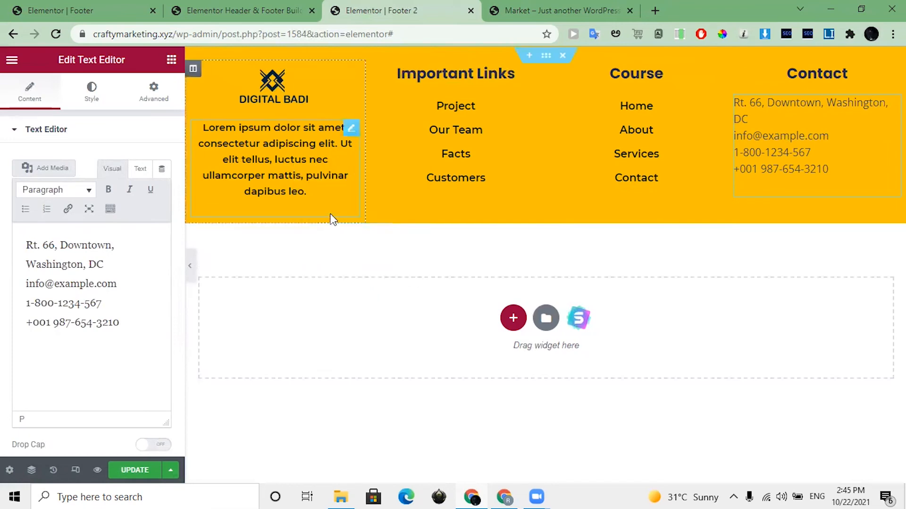
pyautogui.rightClick(771, 129)
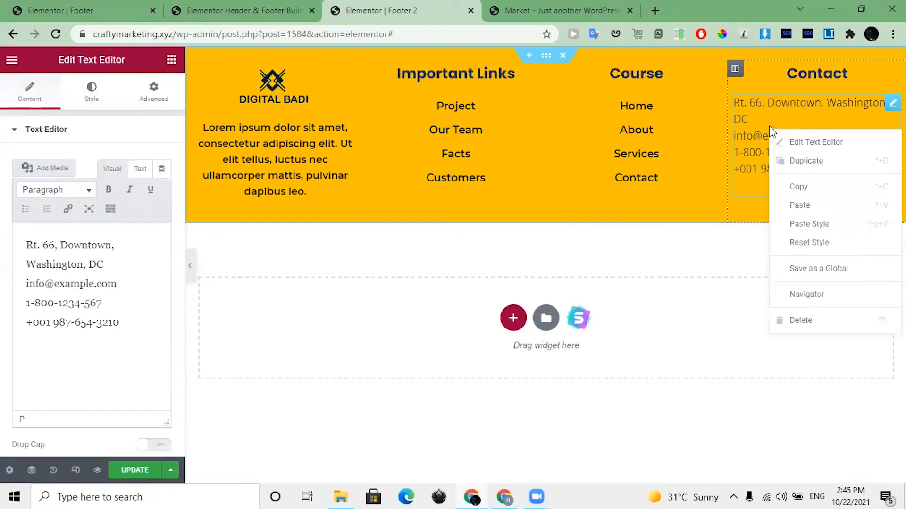
pyautogui.click(809, 225)
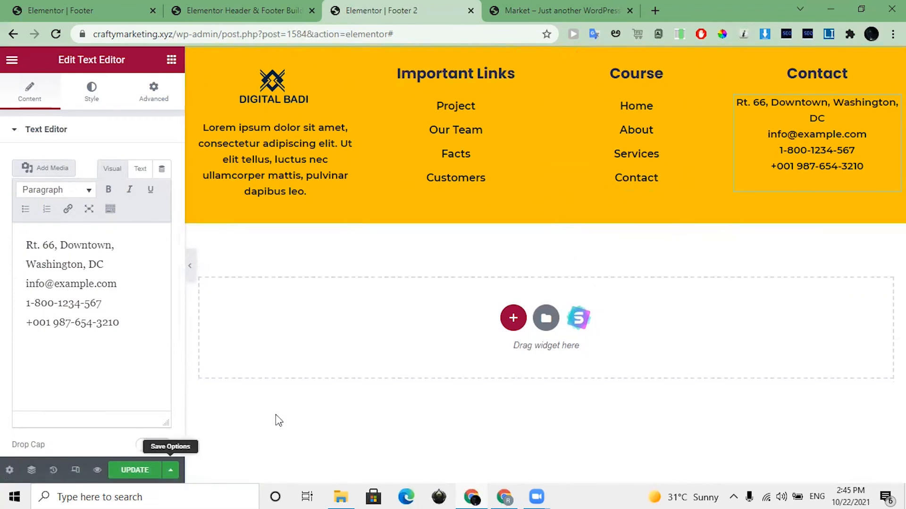
# Update the footer and reload the live Market site to check the footer at the end of the page
pyautogui.click(128, 476)
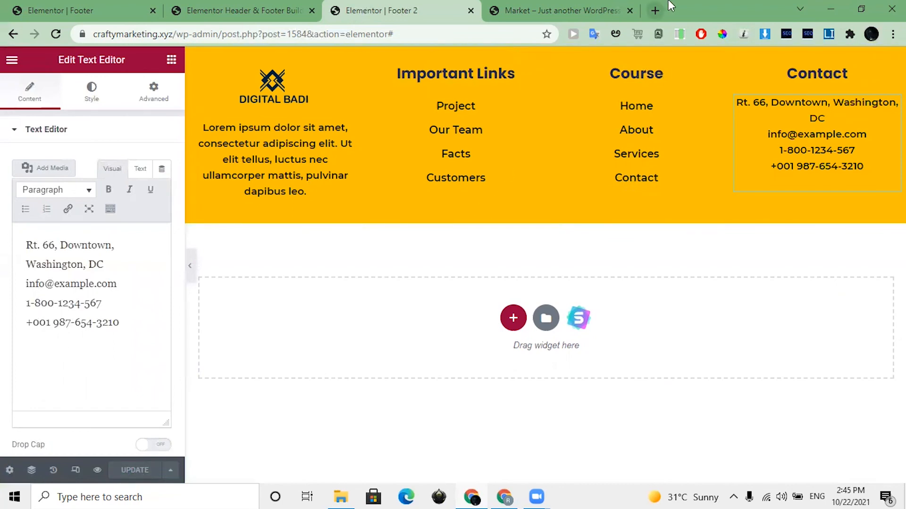
pyautogui.click(571, 7)
pyautogui.click(405, 279)
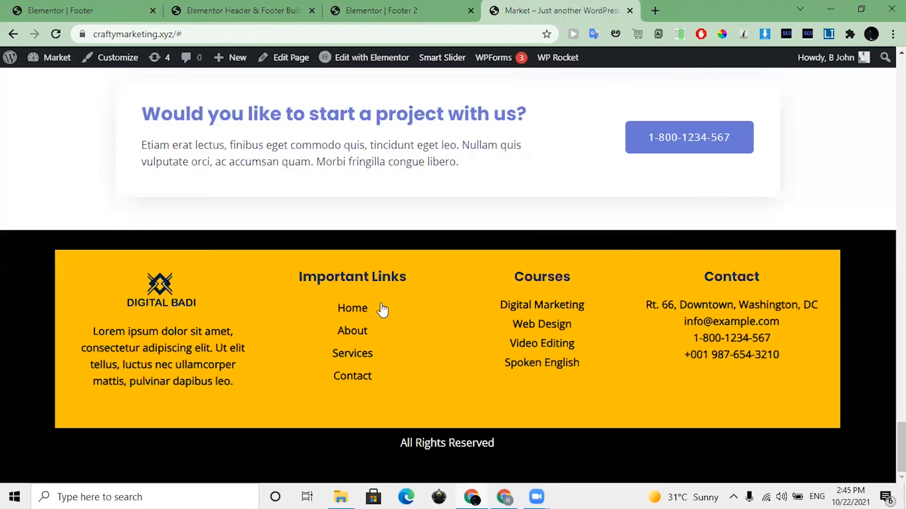
pyautogui.click(61, 33)
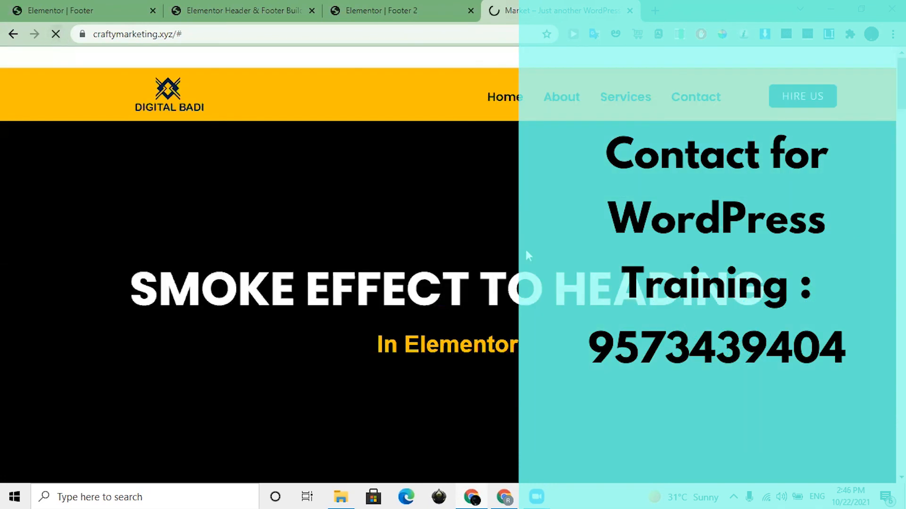
pyautogui.scroll(-15, 525, 250)
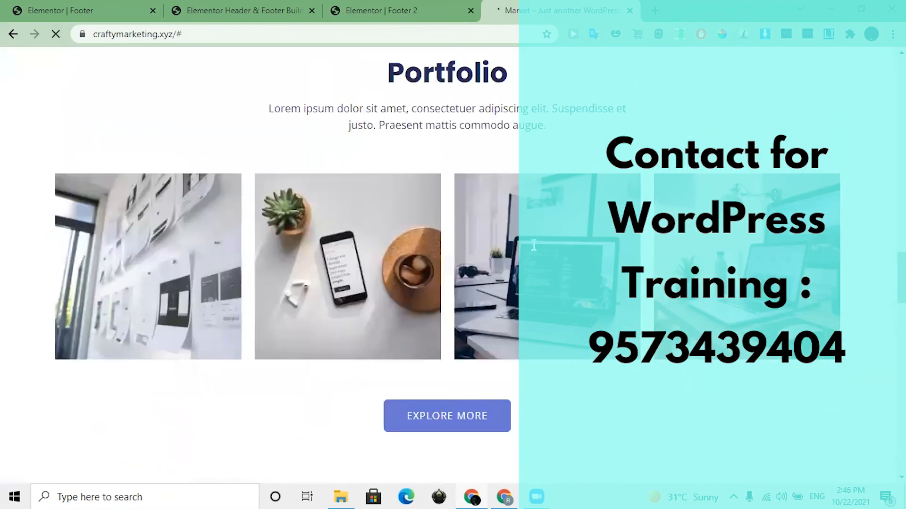
pyautogui.scroll(-15, 533, 251)
pyautogui.scroll(-3, 532, 245)
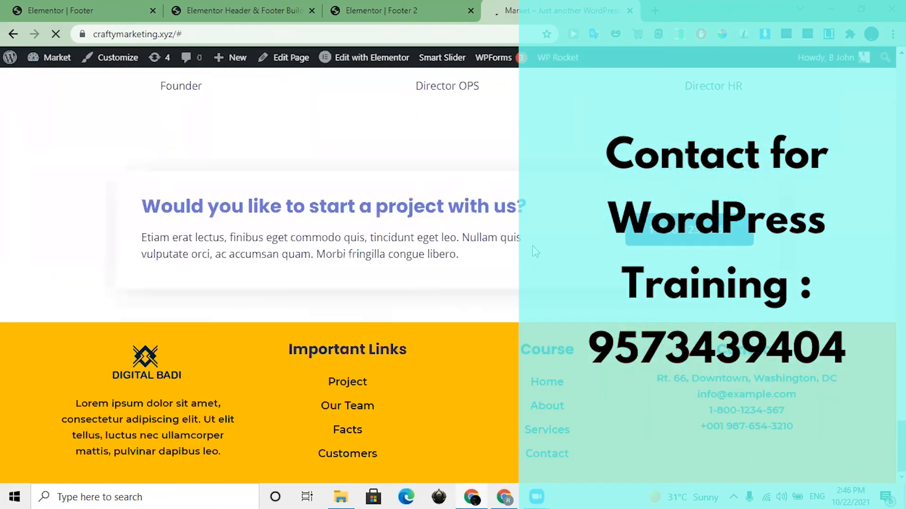